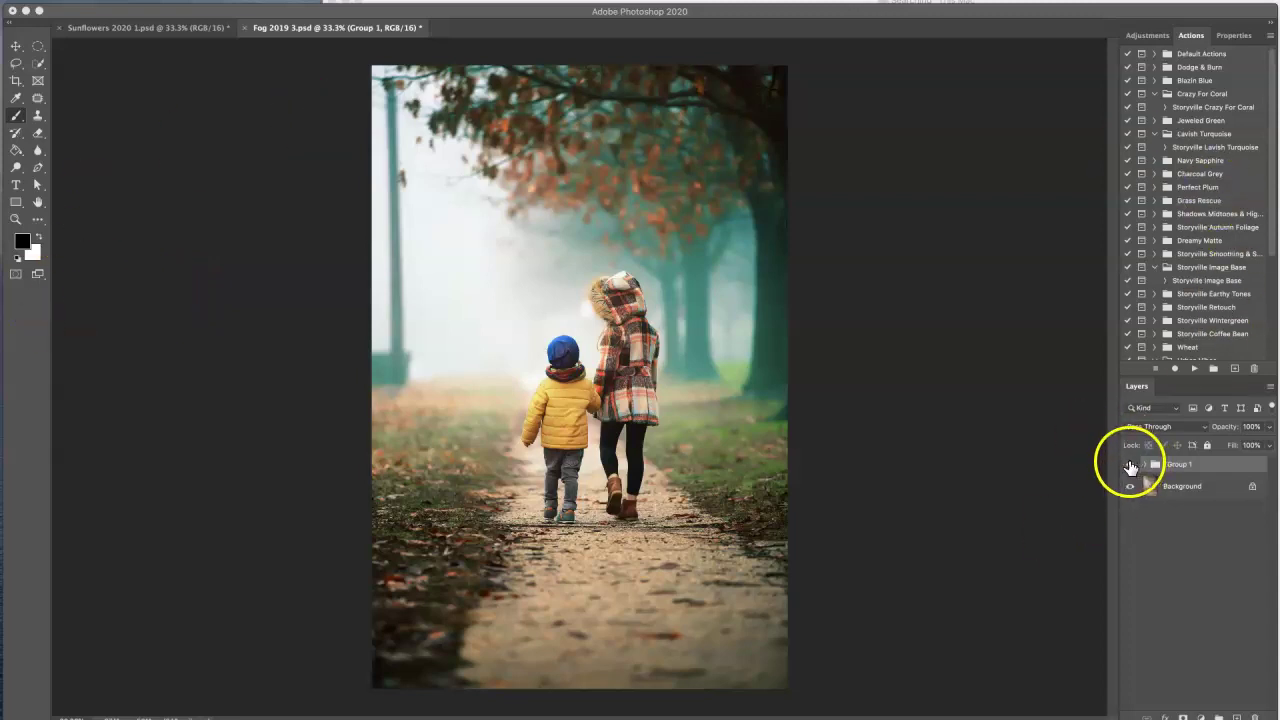
Step: Compare the photo with and without Group 1 and delete the group, leaving only the background
{"action": "left_click", "coordinate": [1130, 467]}
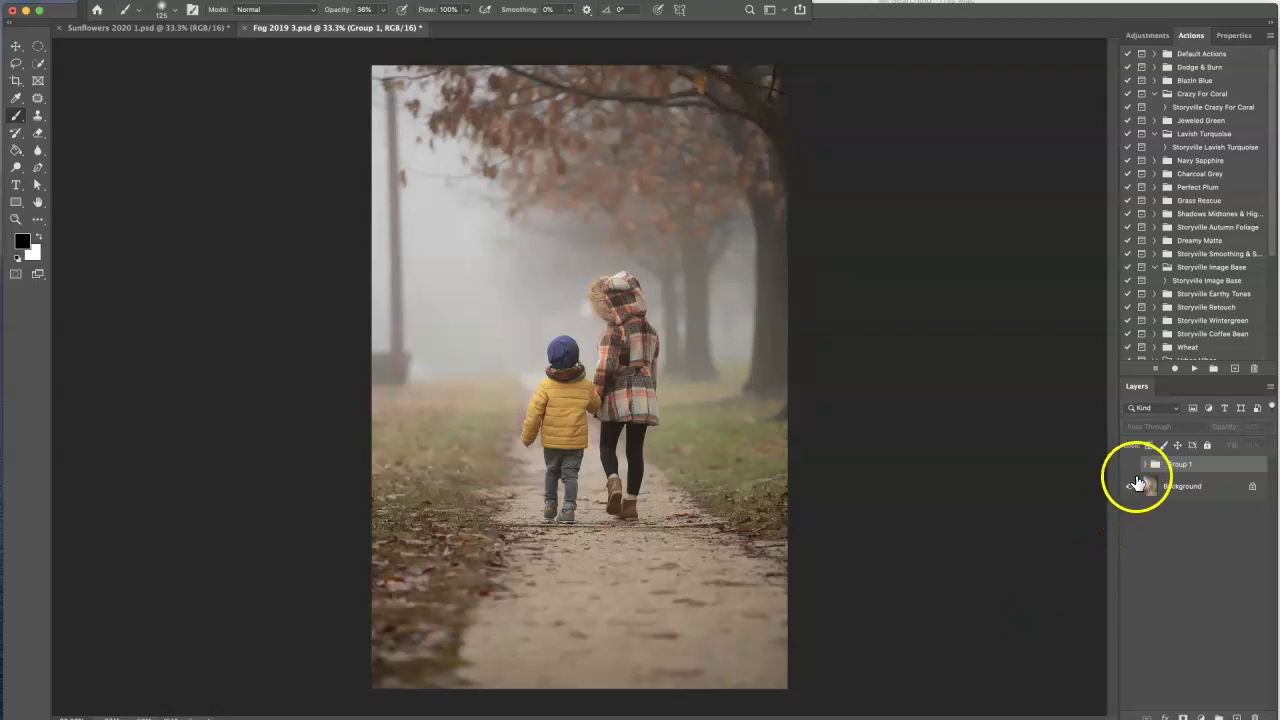
{"action": "left_click", "coordinate": [1130, 464]}
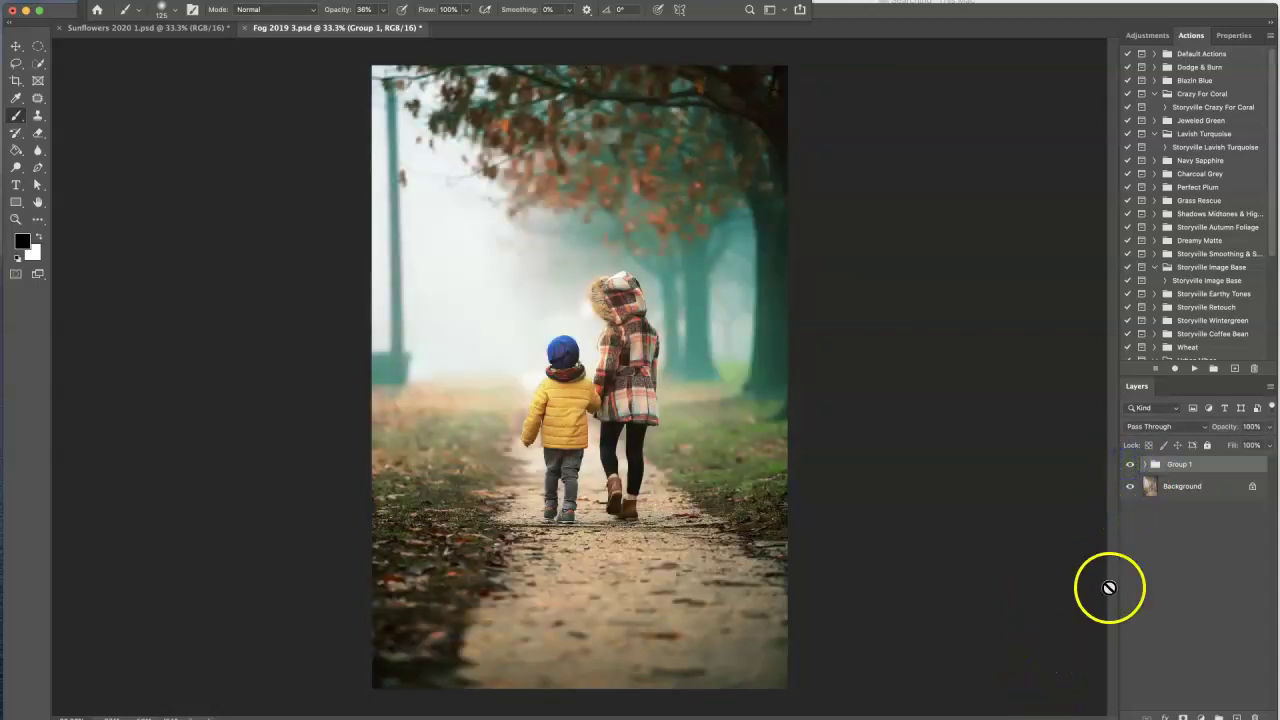
{"action": "left_click", "coordinate": [1130, 464]}
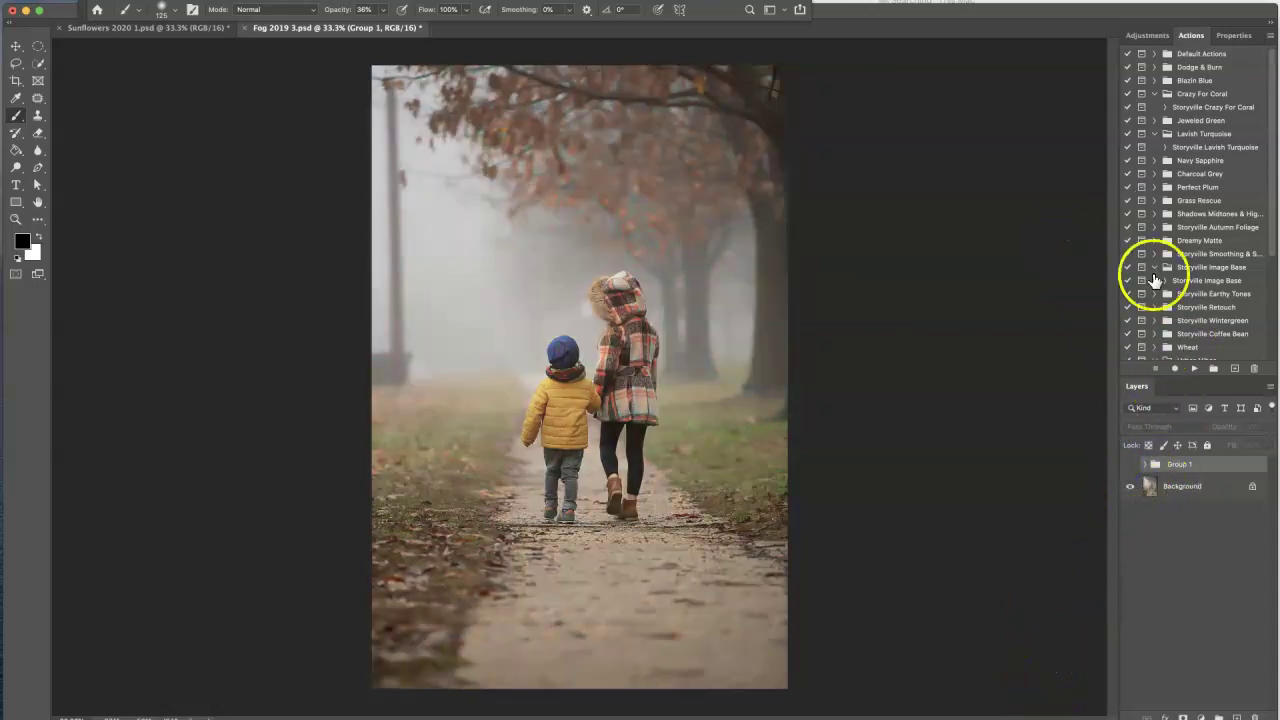
{"action": "left_click_drag", "start_coordinate": [1153, 466], "coordinate": [1255, 716]}
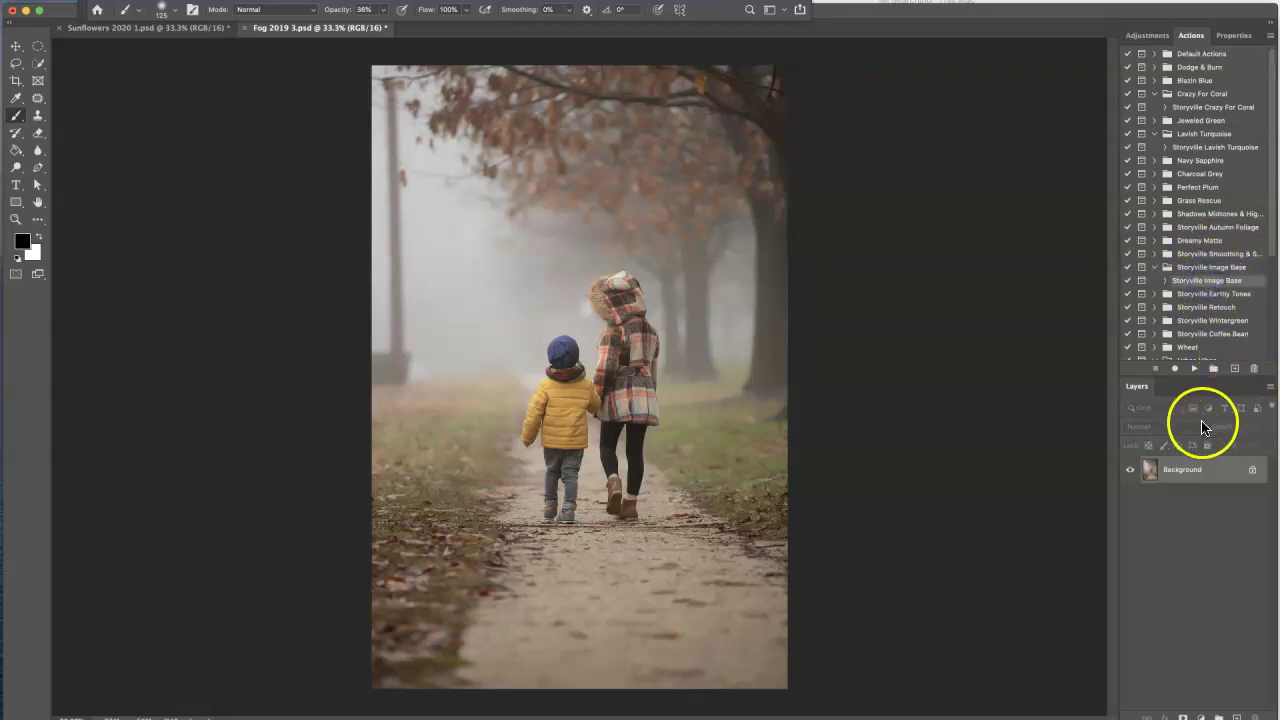
Step: Run the Storyville Image Base action on the photo and adjust the opacity of its Contrast layer
{"action": "left_click", "coordinate": [1194, 368]}
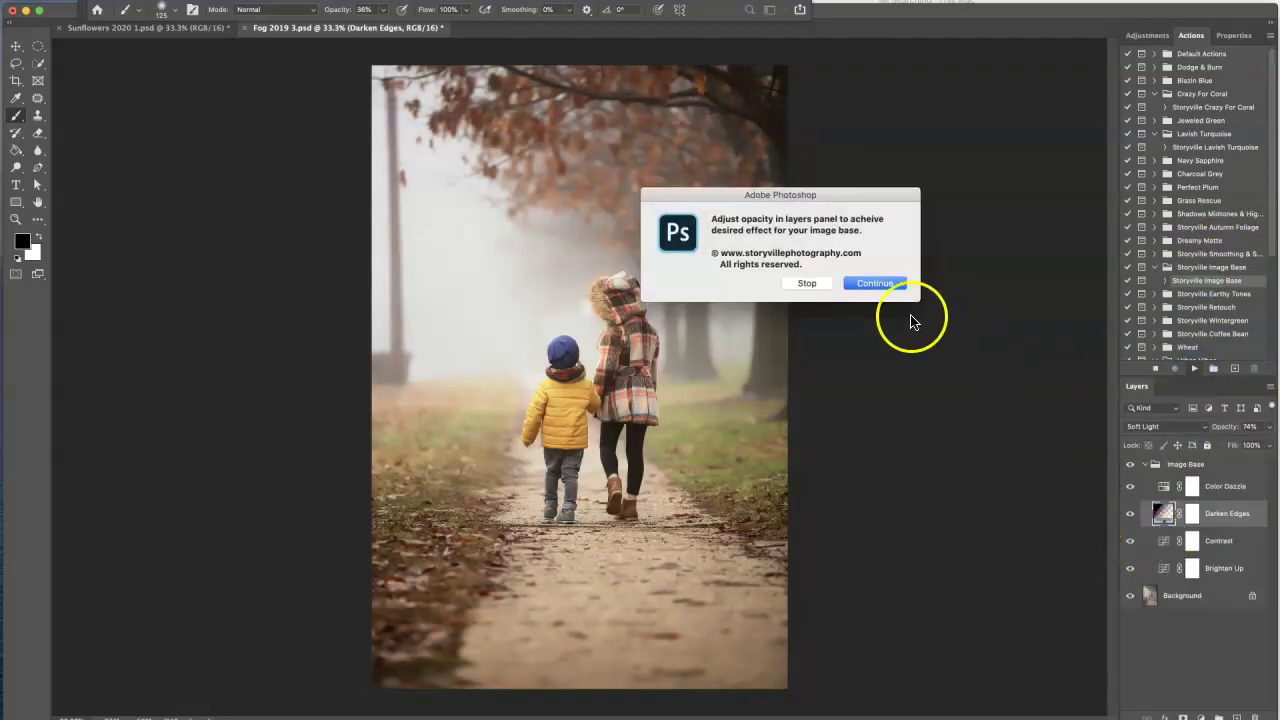
{"action": "left_click", "coordinate": [882, 287]}
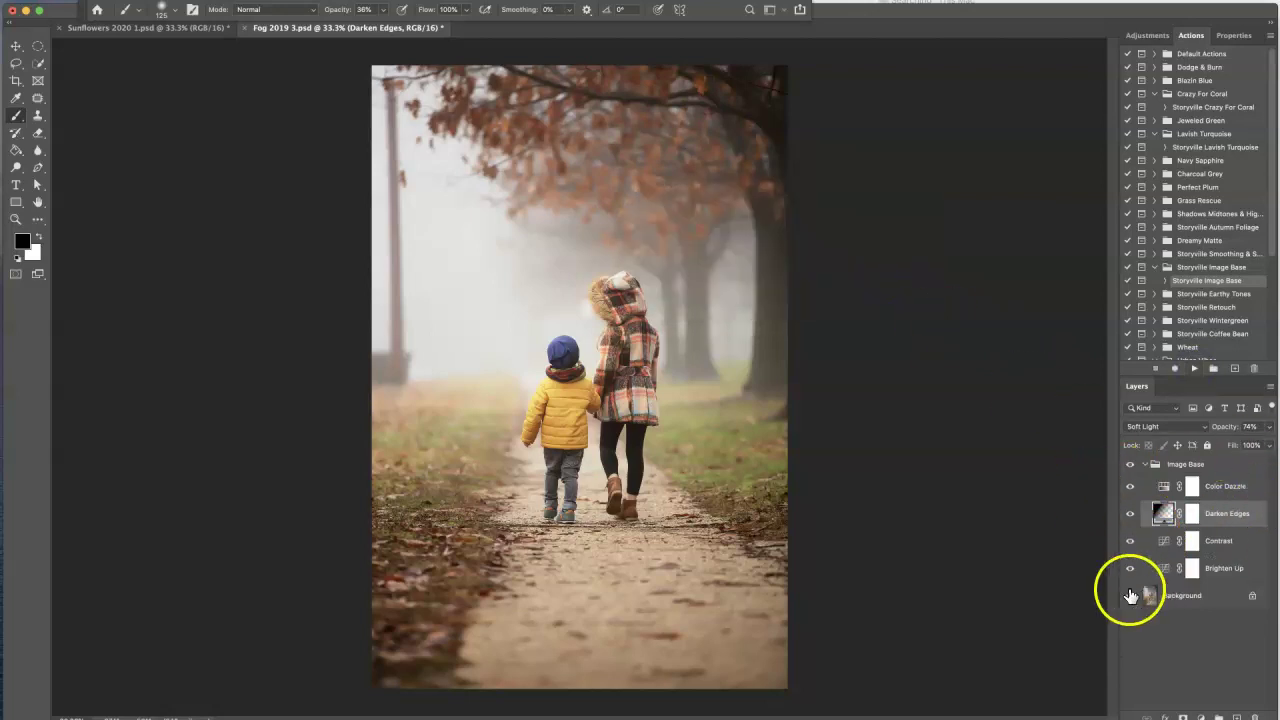
{"action": "left_click", "coordinate": [1164, 485]}
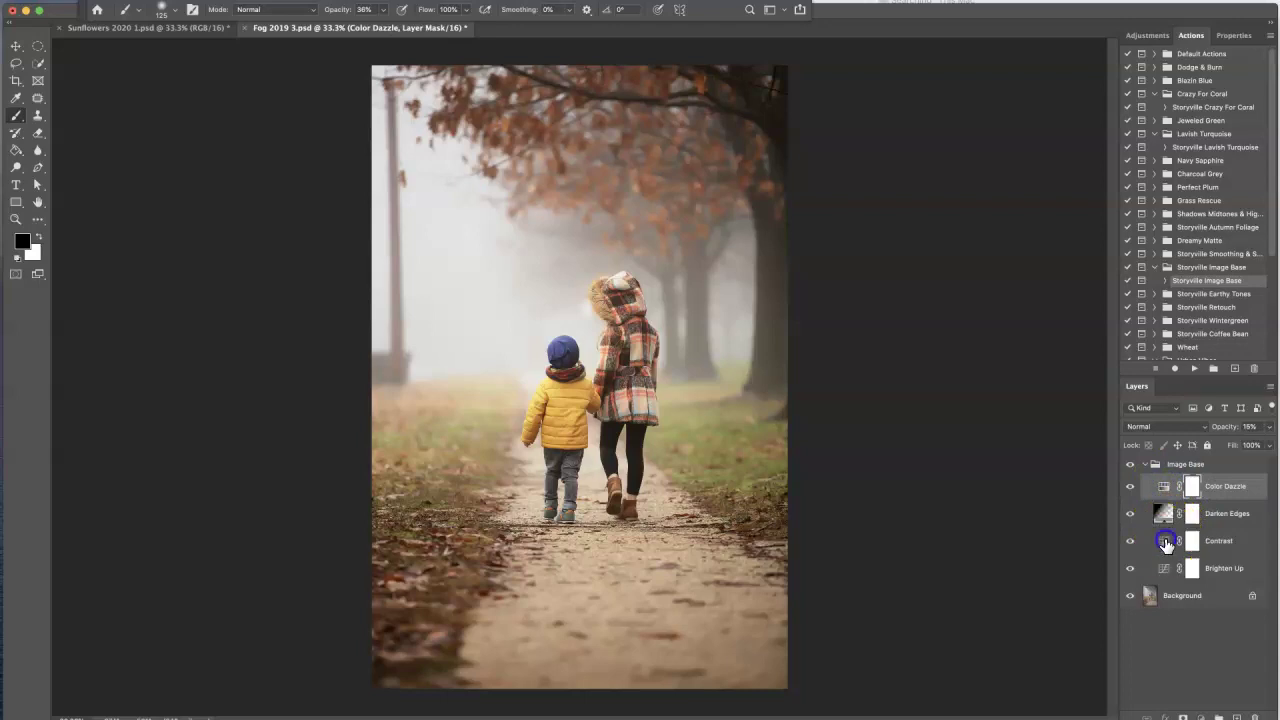
{"action": "left_click", "coordinate": [1165, 543]}
{"action": "left_click", "coordinate": [1222, 427]}
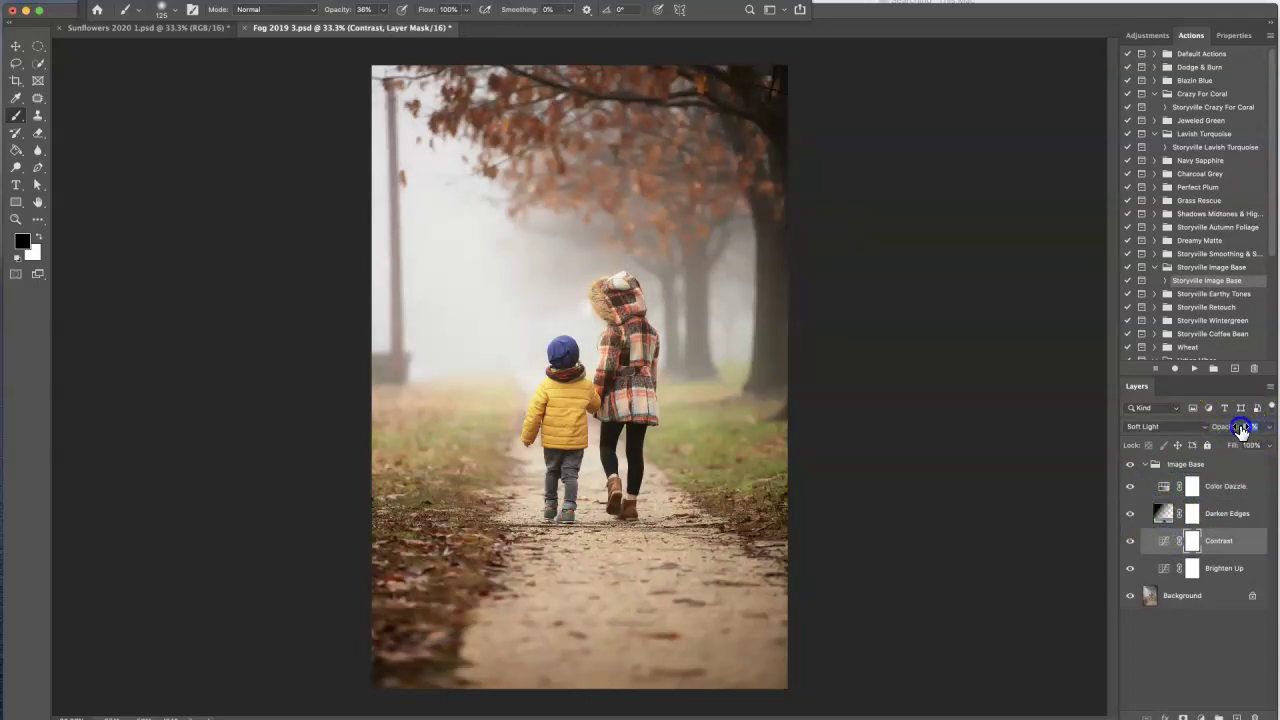
Step: Collapse the Image Base group and compare the photo with and without it
{"action": "left_click", "coordinate": [1144, 466]}
{"action": "left_click", "coordinate": [1145, 465]}
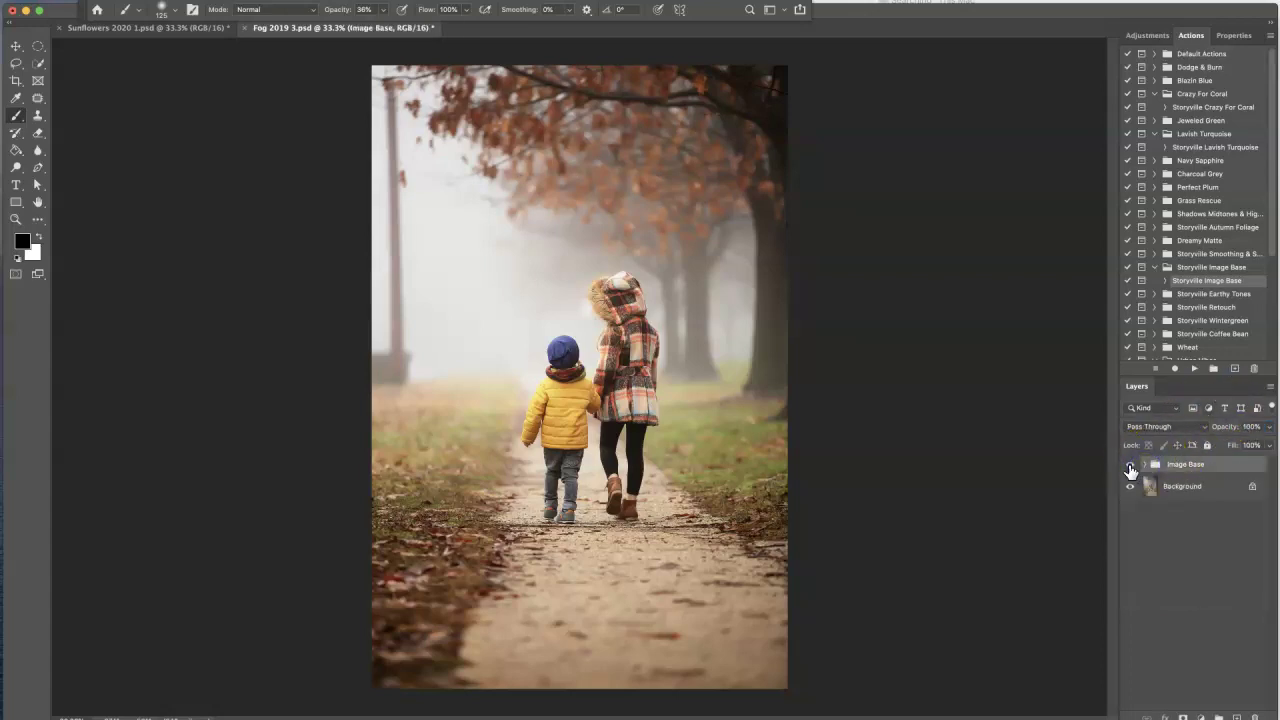
{"action": "left_click", "coordinate": [1130, 466]}
{"action": "left_click", "coordinate": [1130, 466]}
Step: Run the Storyville Lavish Turquoise action and invert its group mask to white so the effect covers the whole photo
{"action": "left_click", "coordinate": [1236, 147]}
{"action": "left_click", "coordinate": [1194, 368]}
{"action": "left_click", "coordinate": [885, 320]}
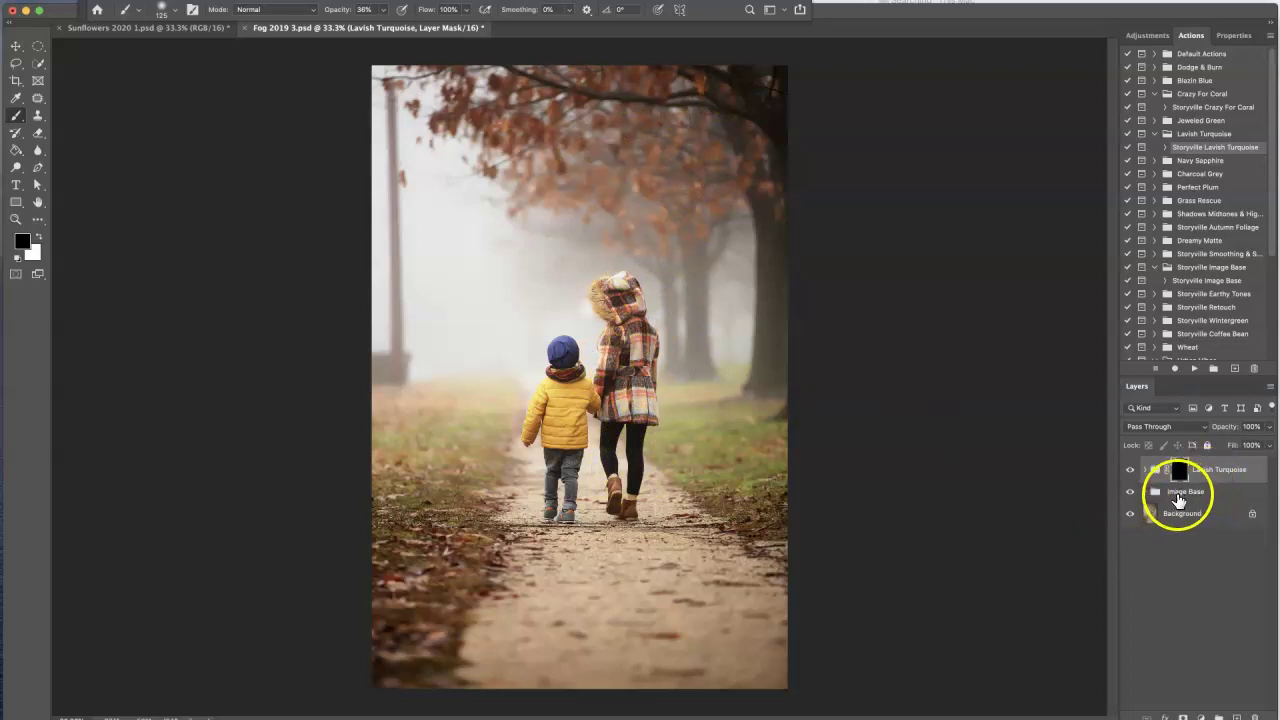
{"action": "key", "text": "ctrl+i"}
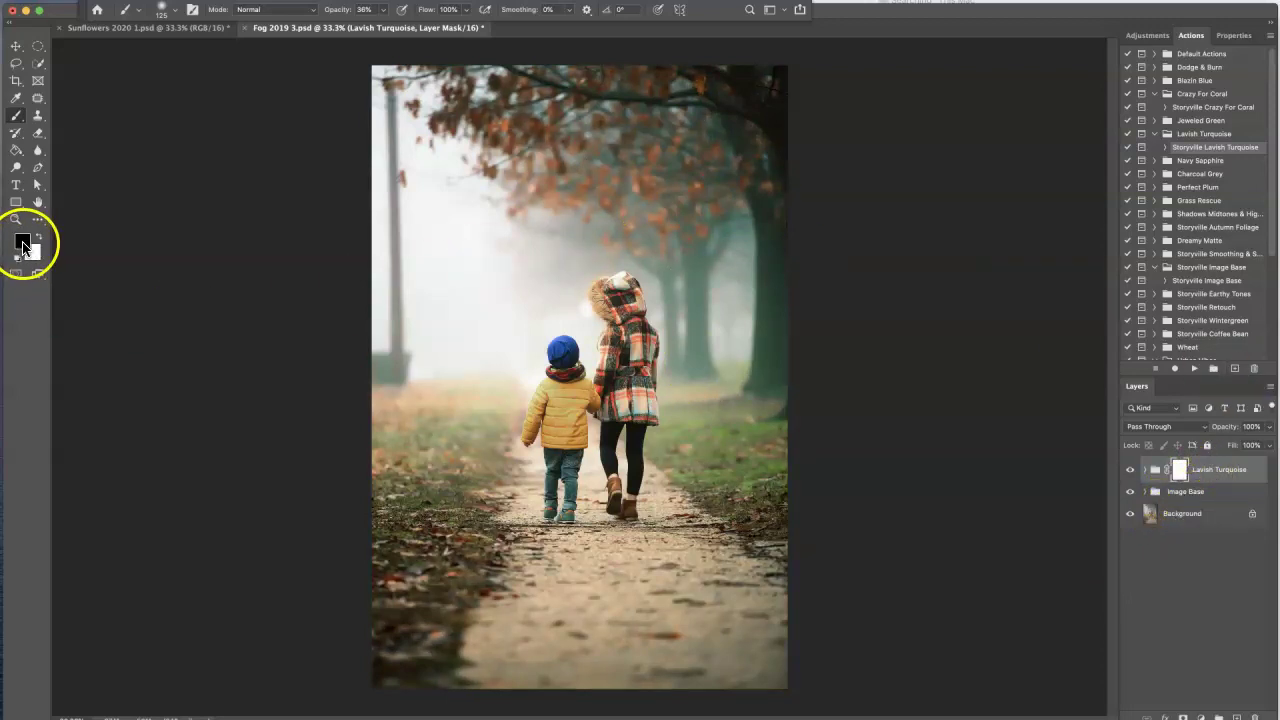
Step: Set the brush opacity to 96% and paint black on the Lavish Turquoise mask over the two children
{"action": "type", "text": "96"}
{"action": "key", "text": "Return"}
{"action": "key", "text": "super+plus"}
{"action": "key", "text": "super+plus"}
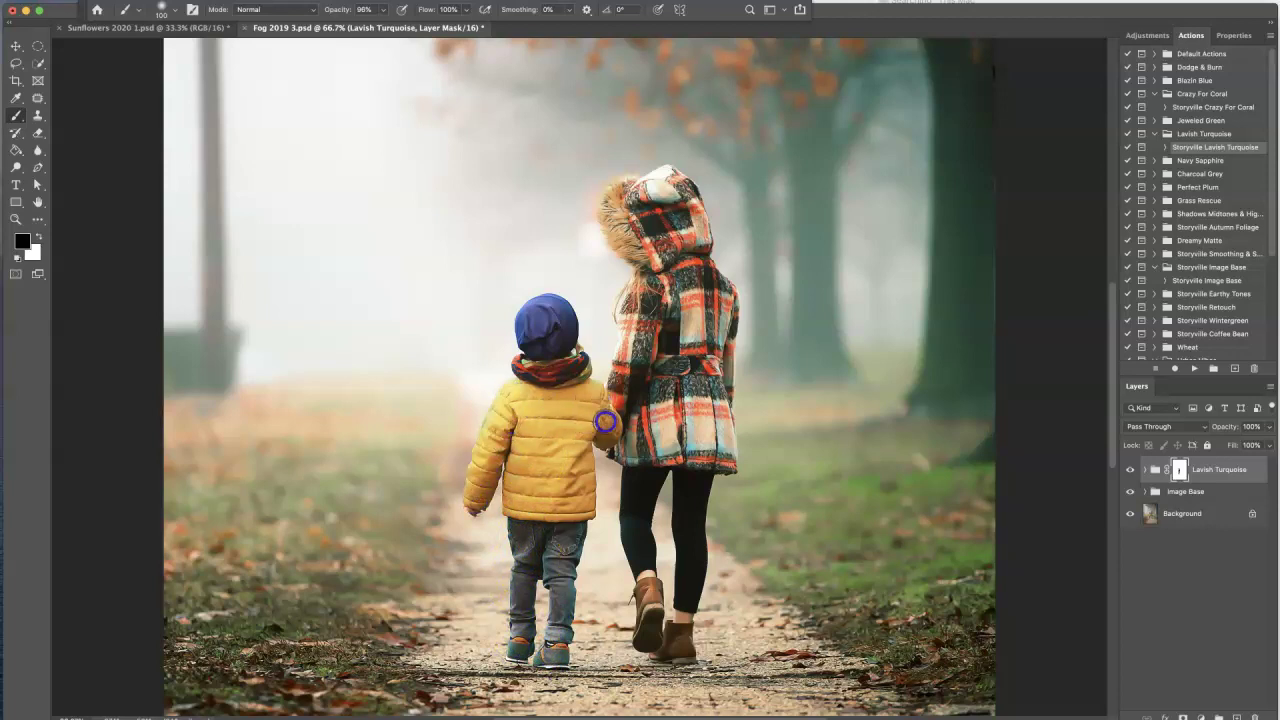
{"action": "key", "text": "bracketright"}
{"action": "key", "text": "bracketright"}
{"action": "left_click", "coordinate": [645, 196]}
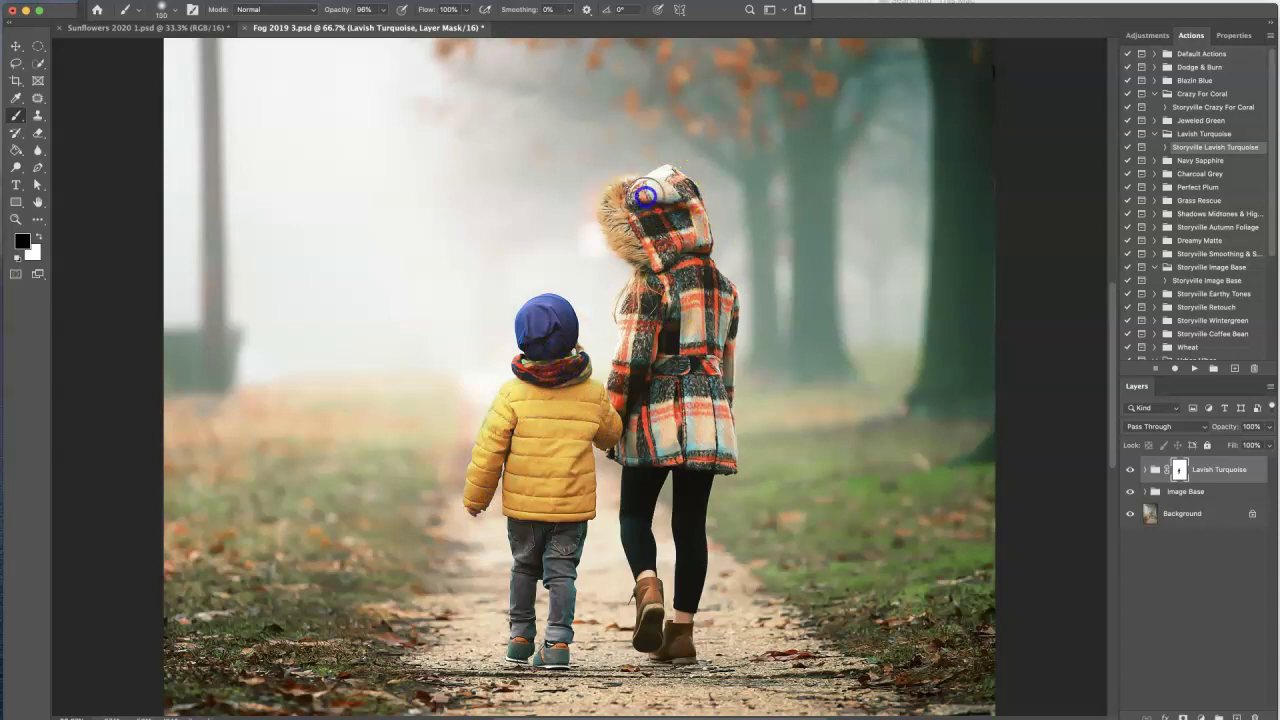
{"action": "mouse_move", "coordinate": [678, 264]}
{"action": "left_mouse_down"}
{"action": "mouse_move", "coordinate": [686, 286]}
{"action": "mouse_move", "coordinate": [655, 352]}
{"action": "left_mouse_up"}
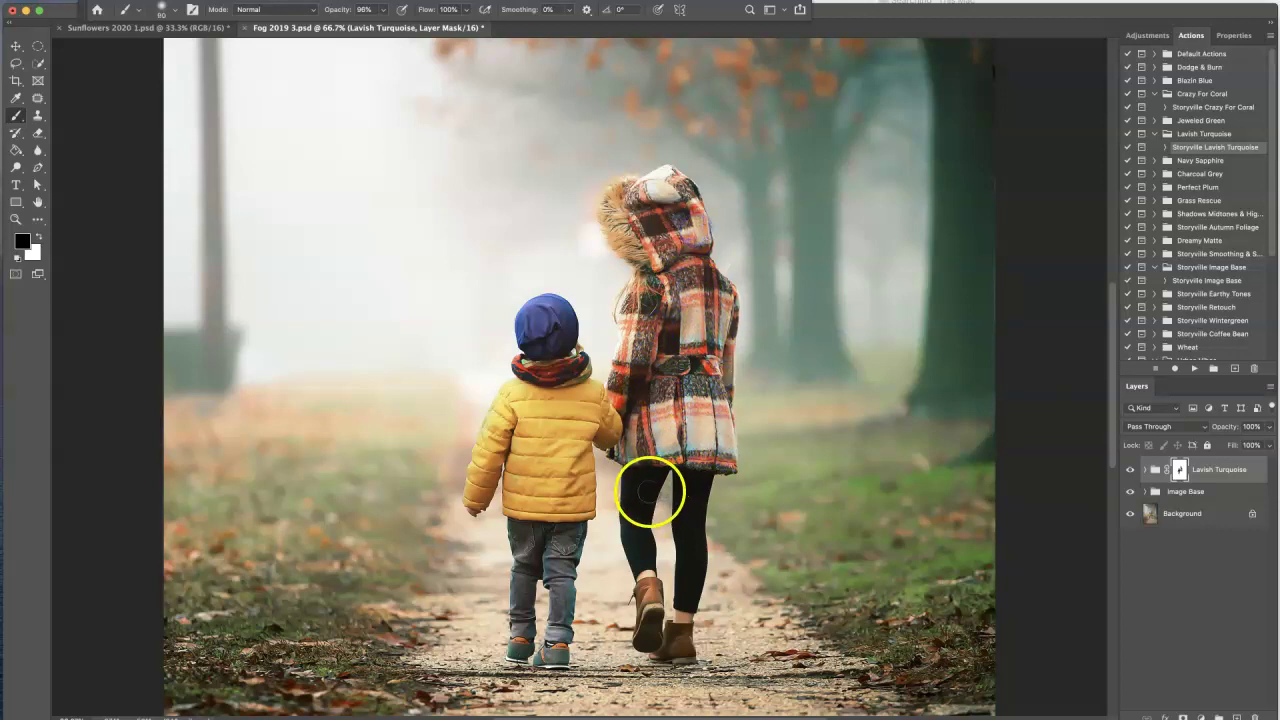
{"action": "left_click_drag", "start_coordinate": [700, 482], "coordinate": [690, 590]}
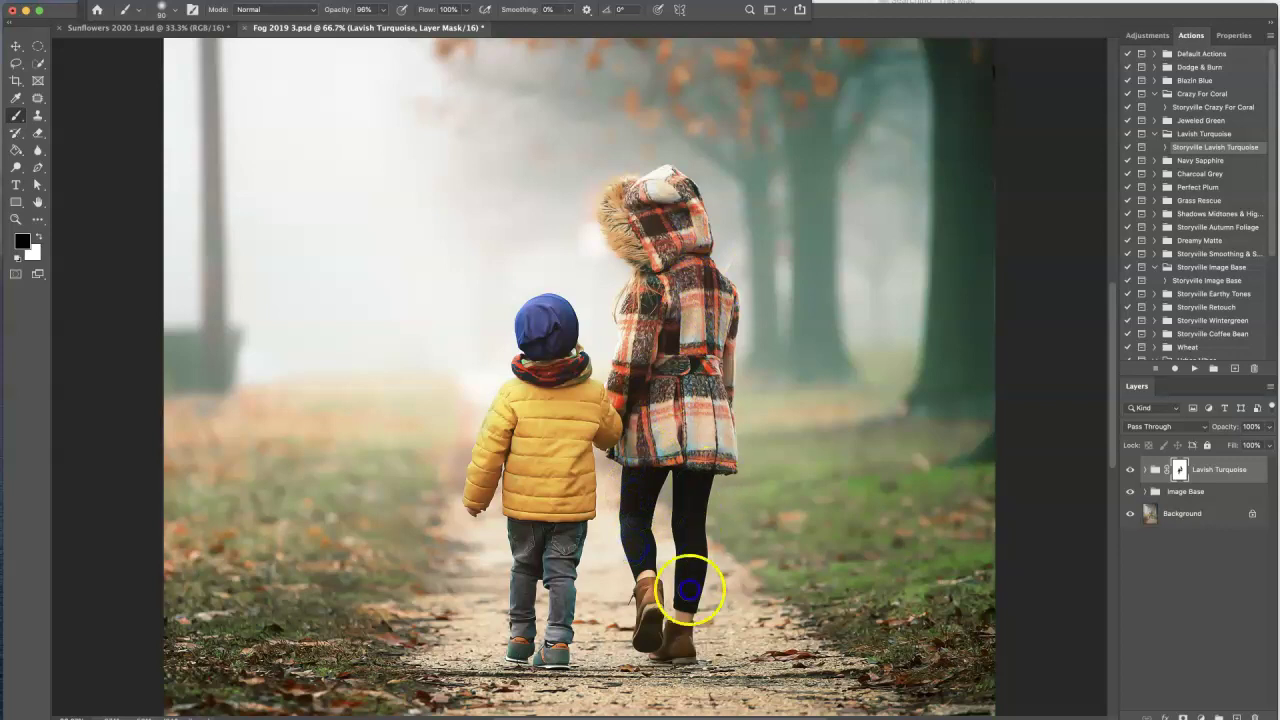
Step: Mask the Lavish Turquoise effect off the path with a larger black brush and touch up the mask over both children
{"action": "key", "text": "super+minus"}
{"action": "key", "text": "super+minus"}
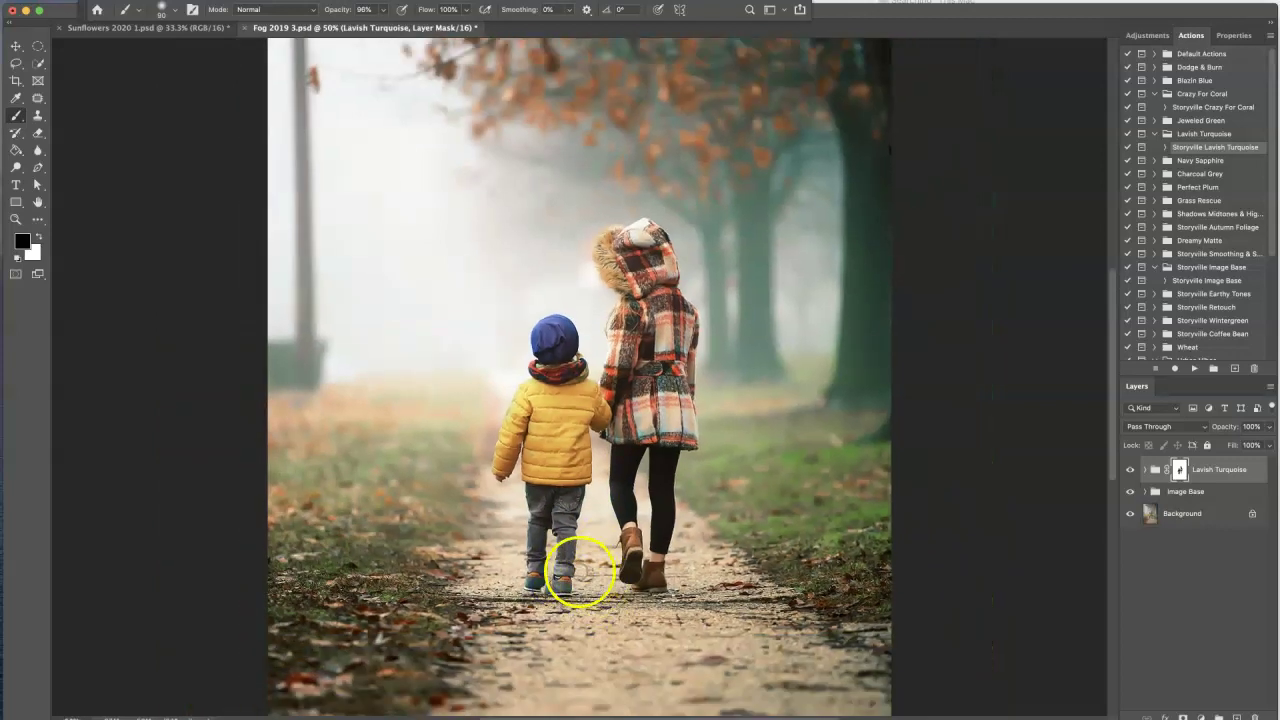
{"action": "key", "text": "bracketright"}
{"action": "key", "text": "bracketright"}
{"action": "left_click_drag", "start_coordinate": [548, 480], "coordinate": [537, 445]}
{"action": "left_click", "coordinate": [554, 434]}
{"action": "key", "text": "bracketright"}
{"action": "key", "text": "bracketright"}
{"action": "key", "text": "bracketright"}
{"action": "key", "text": "bracketright"}
{"action": "key", "text": "bracketright"}
{"action": "key", "text": "bracketright"}
{"action": "key", "text": "bracketright"}
{"action": "left_click", "coordinate": [540, 554]}
{"action": "mouse_move", "coordinate": [532, 637]}
{"action": "left_mouse_down"}
{"action": "mouse_move", "coordinate": [551, 583]}
{"action": "mouse_move", "coordinate": [622, 696]}
{"action": "mouse_move", "coordinate": [740, 604]}
{"action": "mouse_move", "coordinate": [706, 620]}
{"action": "left_mouse_up"}
{"action": "left_click", "coordinate": [514, 648]}
{"action": "left_click_drag", "start_coordinate": [592, 468], "coordinate": [562, 365]}
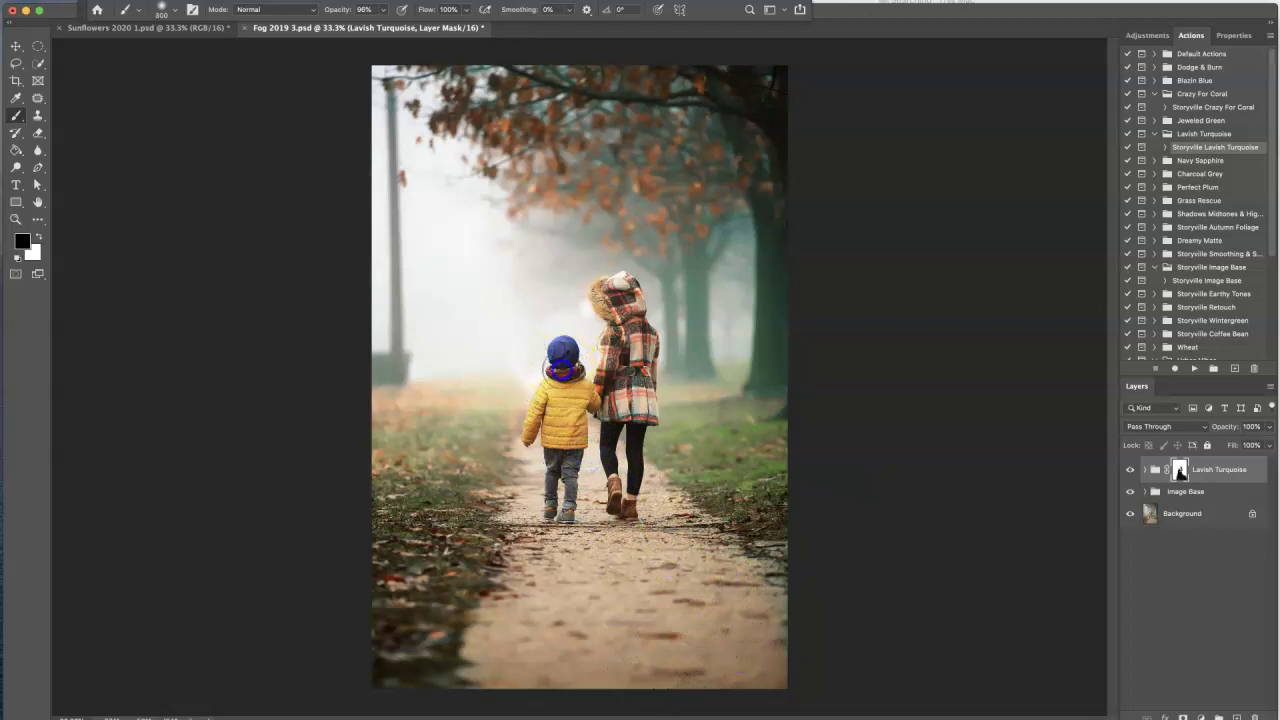
{"action": "left_click", "coordinate": [620, 306]}
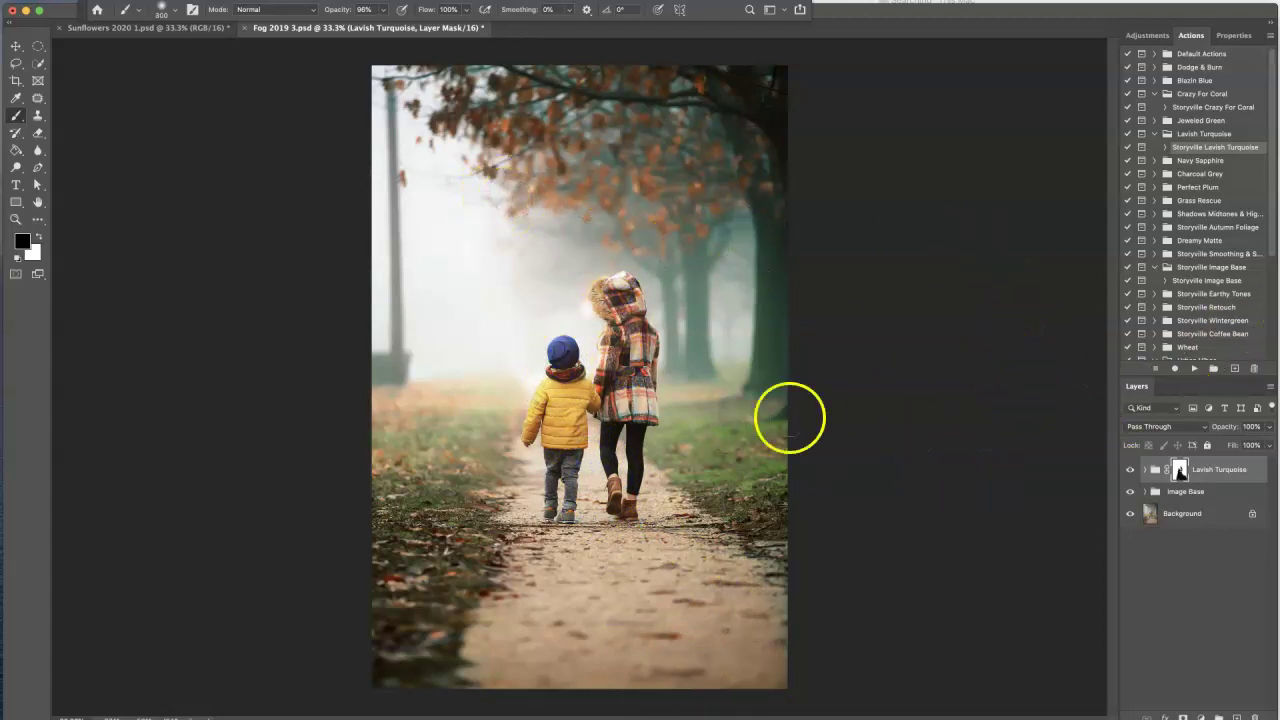
{"action": "left_click_drag", "start_coordinate": [625, 297], "coordinate": [632, 327]}
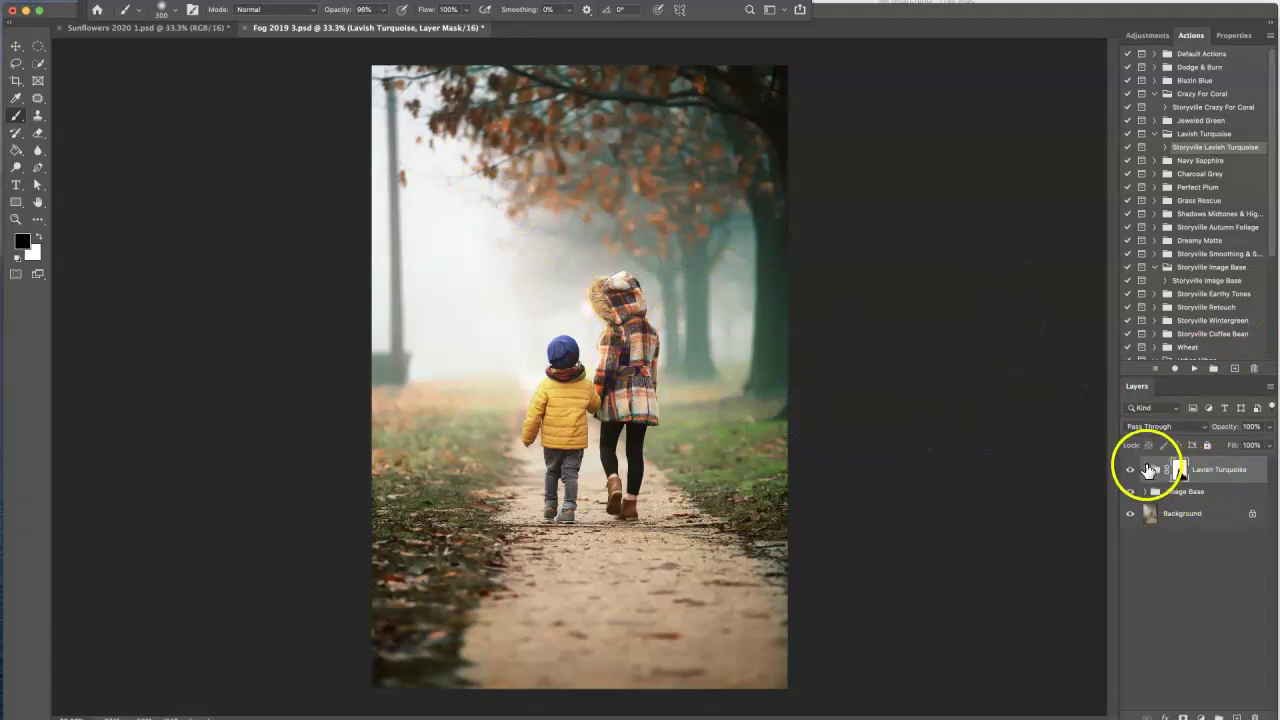
Step: Expand the Lavish Turquoise group and duplicate its Turquoise Base layer
{"action": "left_click", "coordinate": [1146, 470]}
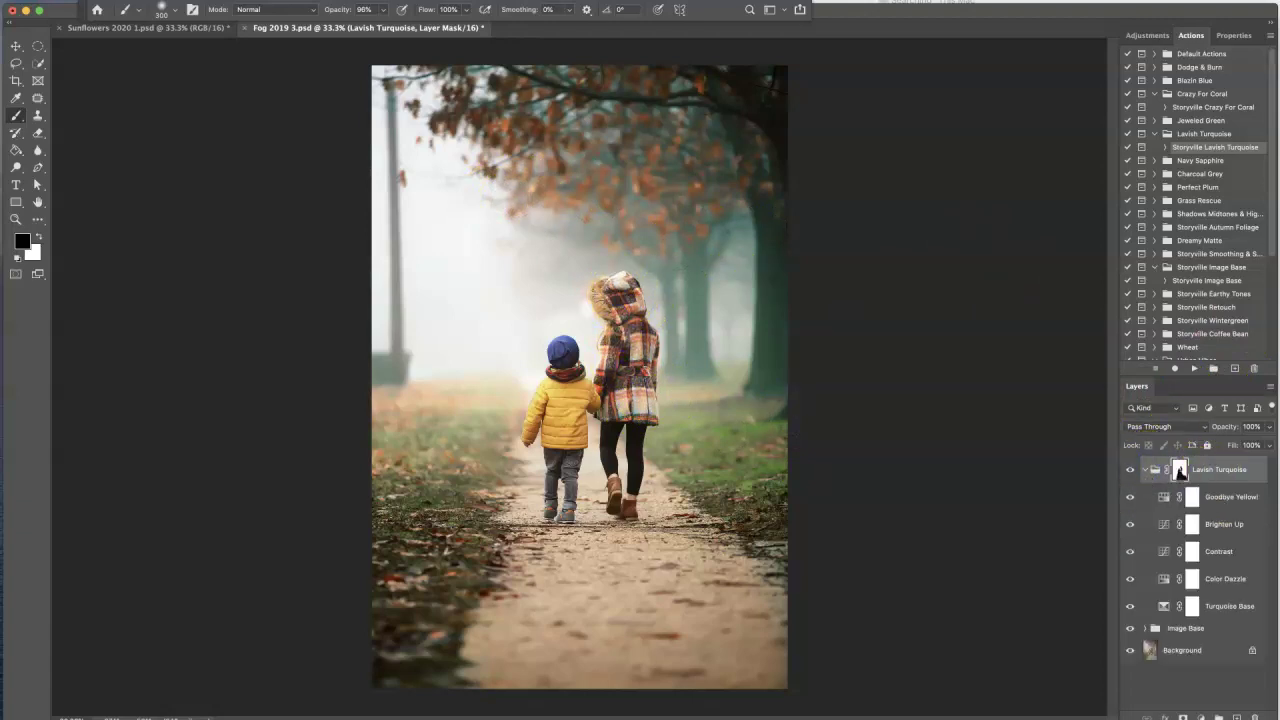
{"action": "left_click", "coordinate": [1160, 607]}
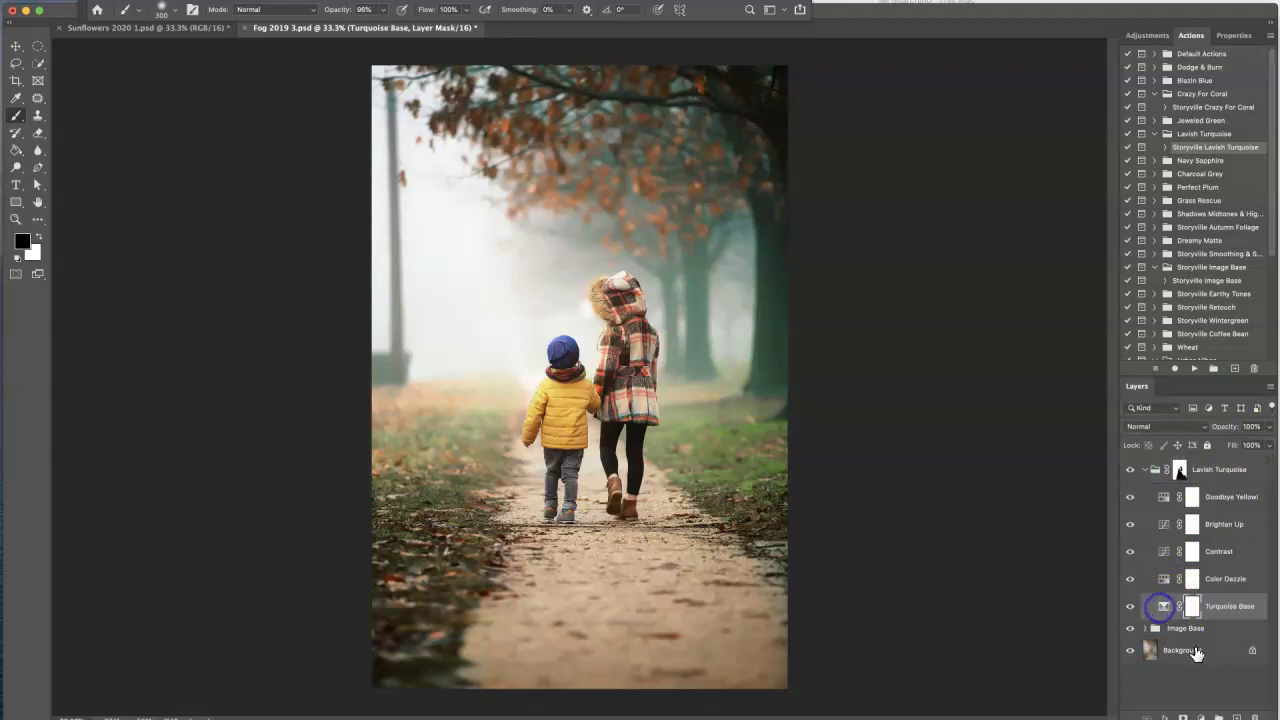
{"action": "left_click_drag", "start_coordinate": [1160, 647], "coordinate": [1160, 648]}
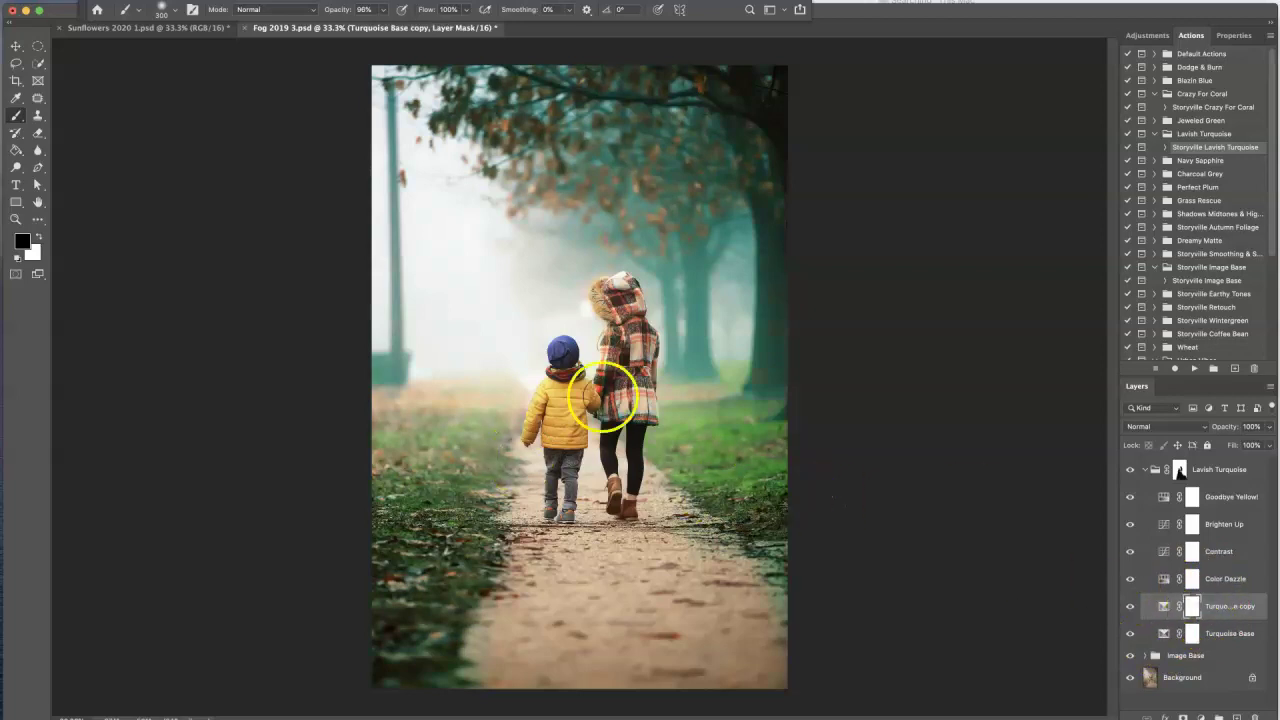
Step: Paint black with a large brush on the Turquoise Base copy's mask over the leafy ground and path
{"action": "mouse_move", "coordinate": [688, 477]}
{"action": "left_mouse_down"}
{"action": "mouse_move", "coordinate": [476, 476]}
{"action": "mouse_move", "coordinate": [406, 604]}
{"action": "mouse_move", "coordinate": [585, 468]}
{"action": "mouse_move", "coordinate": [796, 492]}
{"action": "mouse_move", "coordinate": [670, 435]}
{"action": "mouse_move", "coordinate": [739, 481]}
{"action": "mouse_move", "coordinate": [742, 417]}
{"action": "mouse_move", "coordinate": [700, 213]}
{"action": "mouse_move", "coordinate": [570, 180]}
{"action": "mouse_move", "coordinate": [631, 139]}
{"action": "mouse_move", "coordinate": [737, 288]}
{"action": "mouse_move", "coordinate": [719, 307]}
{"action": "mouse_move", "coordinate": [641, 236]}
{"action": "left_mouse_up"}
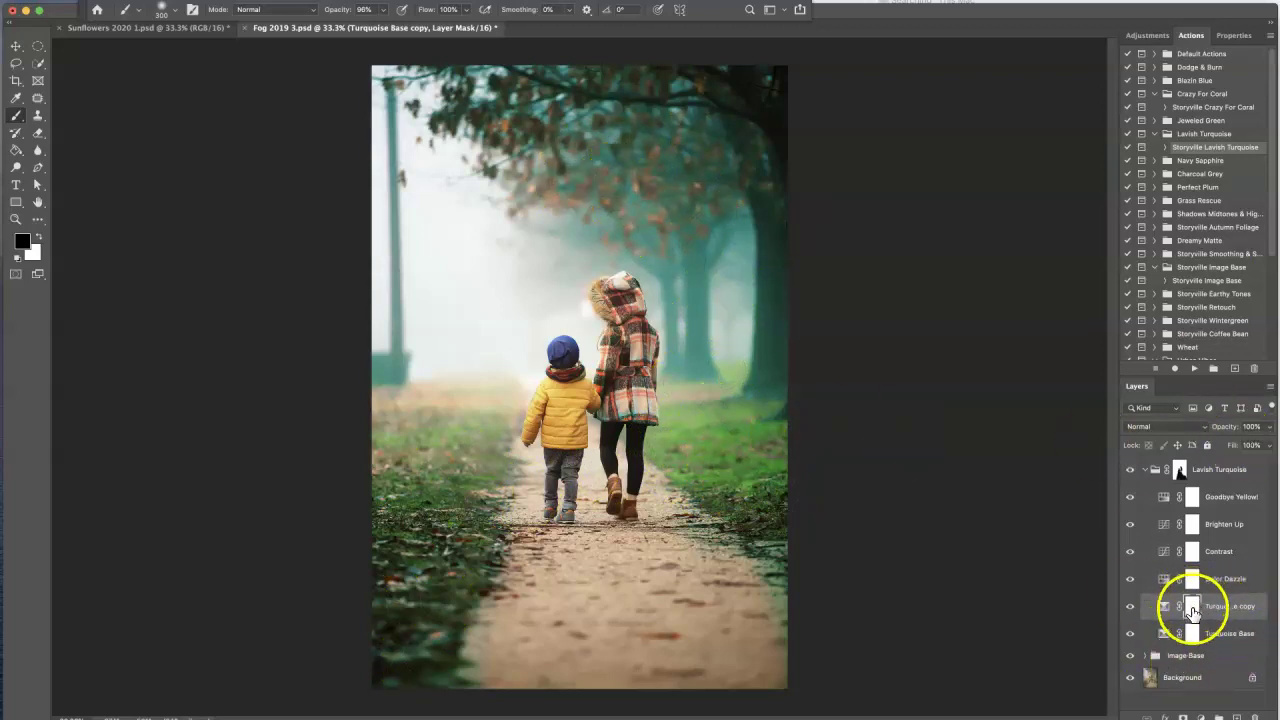
{"action": "mouse_move", "coordinate": [343, 569]}
{"action": "left_mouse_down"}
{"action": "mouse_move", "coordinate": [592, 357]}
{"action": "mouse_move", "coordinate": [540, 432]}
{"action": "mouse_move", "coordinate": [445, 380]}
{"action": "mouse_move", "coordinate": [461, 471]}
{"action": "mouse_move", "coordinate": [451, 476]}
{"action": "mouse_move", "coordinate": [444, 435]}
{"action": "mouse_move", "coordinate": [418, 533]}
{"action": "mouse_move", "coordinate": [406, 530]}
{"action": "mouse_move", "coordinate": [426, 497]}
{"action": "mouse_move", "coordinate": [497, 511]}
{"action": "mouse_move", "coordinate": [544, 614]}
{"action": "mouse_move", "coordinate": [720, 662]}
{"action": "mouse_move", "coordinate": [651, 486]}
{"action": "left_mouse_up"}
{"action": "key", "text": "bracketright"}
{"action": "key", "text": "bracketright"}
{"action": "key", "text": "bracketright"}
{"action": "key", "text": "bracketright"}
{"action": "key", "text": "bracketright"}
{"action": "key", "text": "bracketright"}
{"action": "key", "text": "bracketright"}
{"action": "key", "text": "bracketright"}
{"action": "left_click_drag", "start_coordinate": [566, 466], "coordinate": [586, 439]}
Step: Refine the Turquoise Base copy's mask around both children with smaller black brush strokes
{"action": "key", "text": "bracketleft"}
{"action": "key", "text": "bracketleft"}
{"action": "key", "text": "bracketleft"}
{"action": "key", "text": "bracketleft"}
{"action": "left_click", "coordinate": [643, 444]}
{"action": "left_click", "coordinate": [624, 455]}
{"action": "key", "text": "bracketleft"}
{"action": "key", "text": "bracketleft"}
{"action": "key", "text": "bracketleft"}
{"action": "key", "text": "bracketleft"}
{"action": "key", "text": "bracketleft"}
{"action": "left_click", "coordinate": [614, 319]}
{"action": "key", "text": "bracketright"}
{"action": "left_click_drag", "start_coordinate": [572, 505], "coordinate": [569, 523]}
Step: Collapse the Lavish Turquoise group and compare the photo with and without its effect
{"action": "left_click", "coordinate": [1145, 470]}
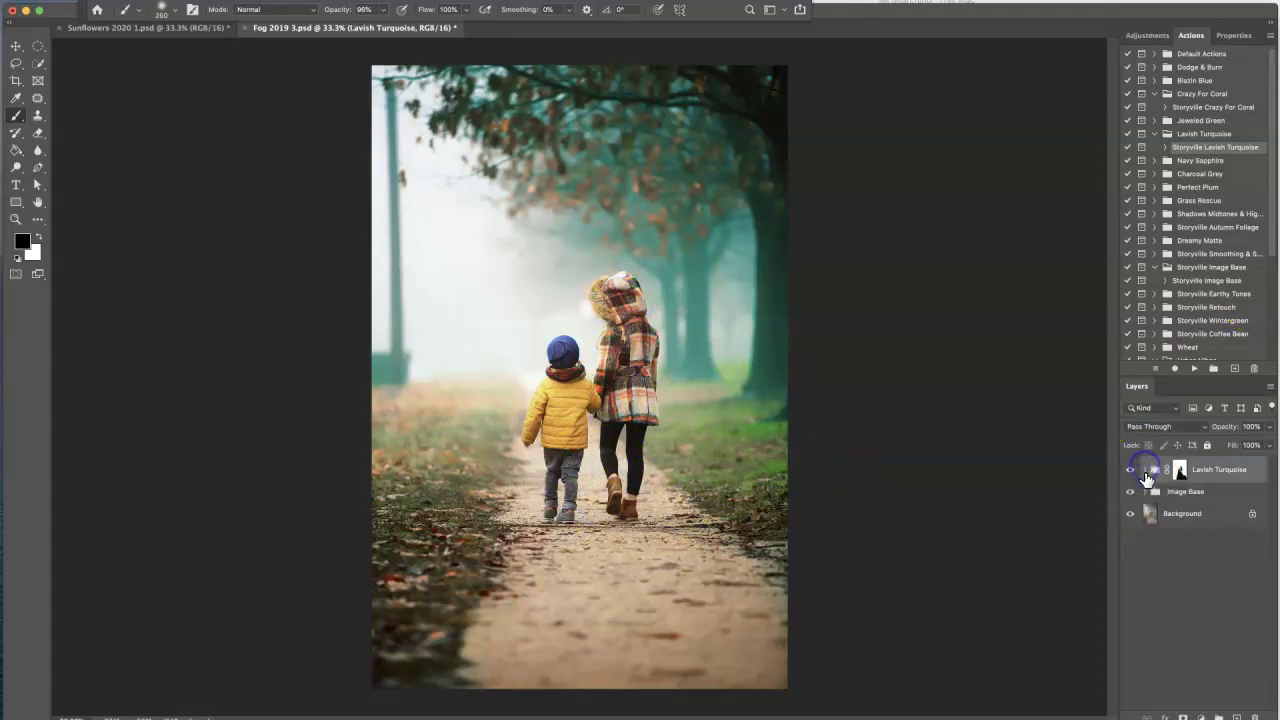
{"action": "left_click", "coordinate": [1131, 470]}
{"action": "left_click", "coordinate": [1131, 470]}
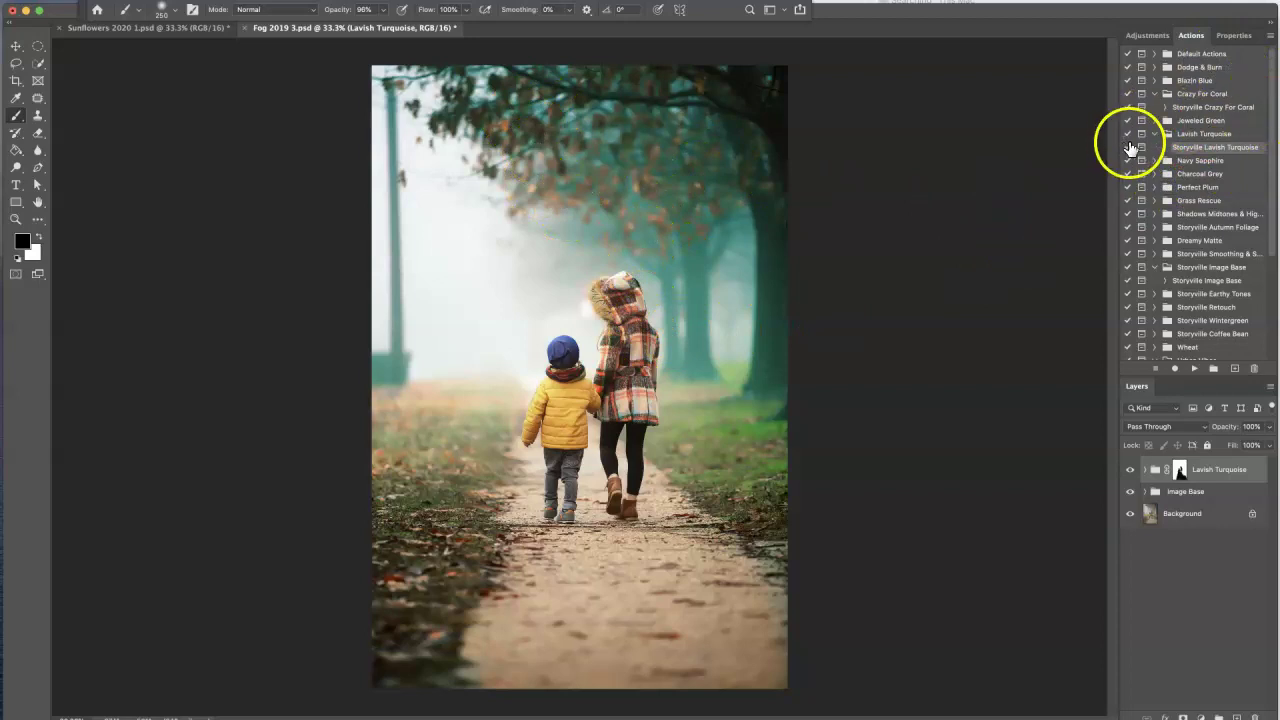
Step: Run the Storyville Crazy For Coral action on the photo
{"action": "left_click", "coordinate": [1205, 106]}
{"action": "left_click", "coordinate": [1193, 368]}
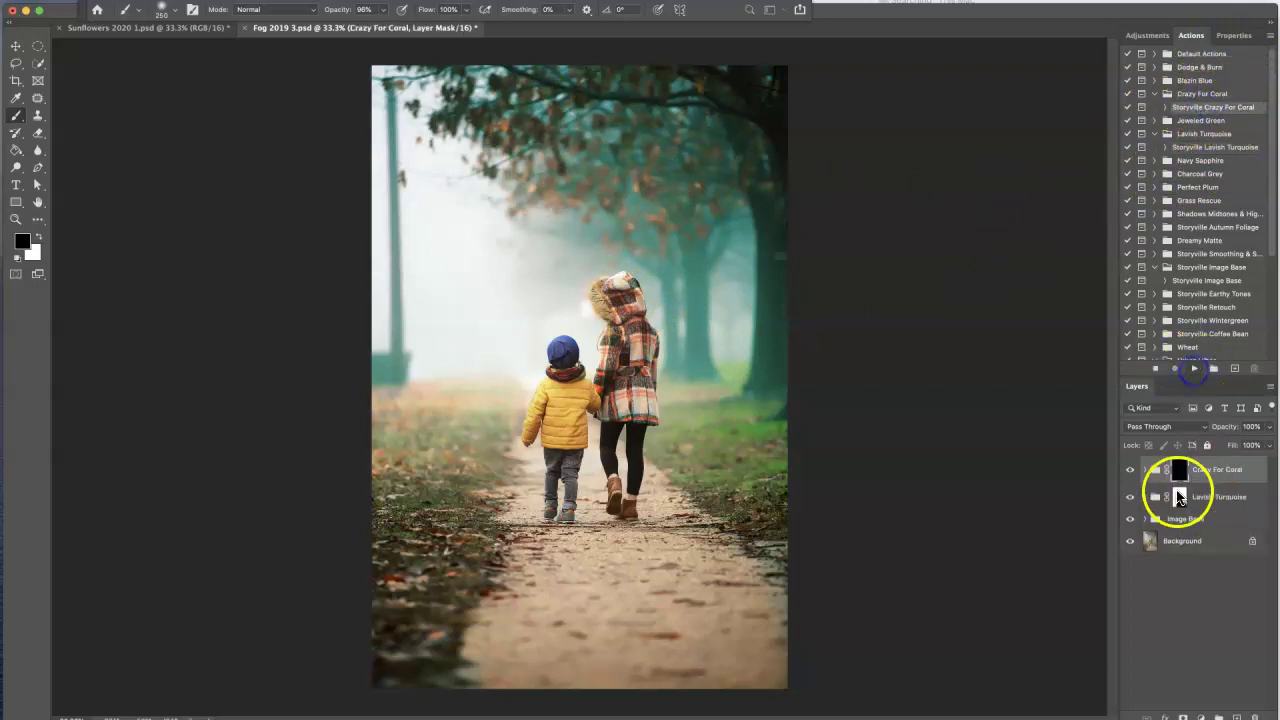
{"action": "left_click", "coordinate": [895, 319]}
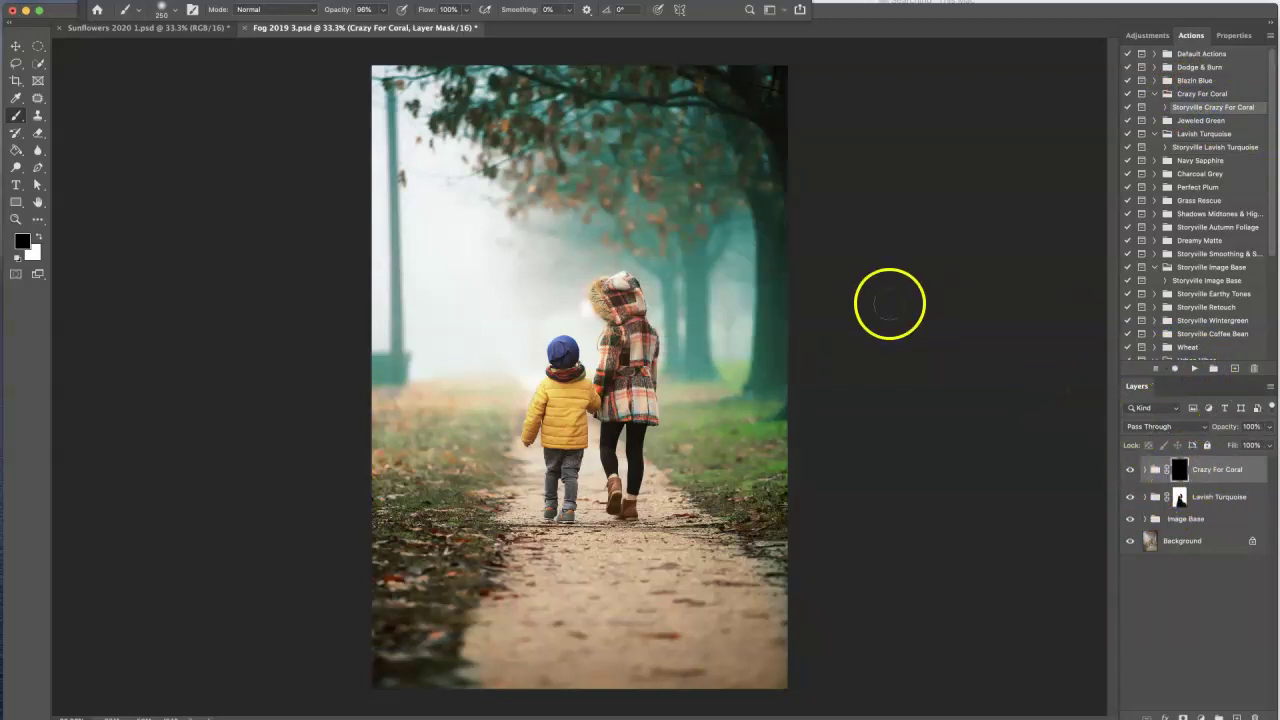
Step: Paint the coral effect onto the tree foliage through the Crazy For Coral mask with a large white brush at 100% opacity
{"action": "left_click", "coordinate": [39, 238]}
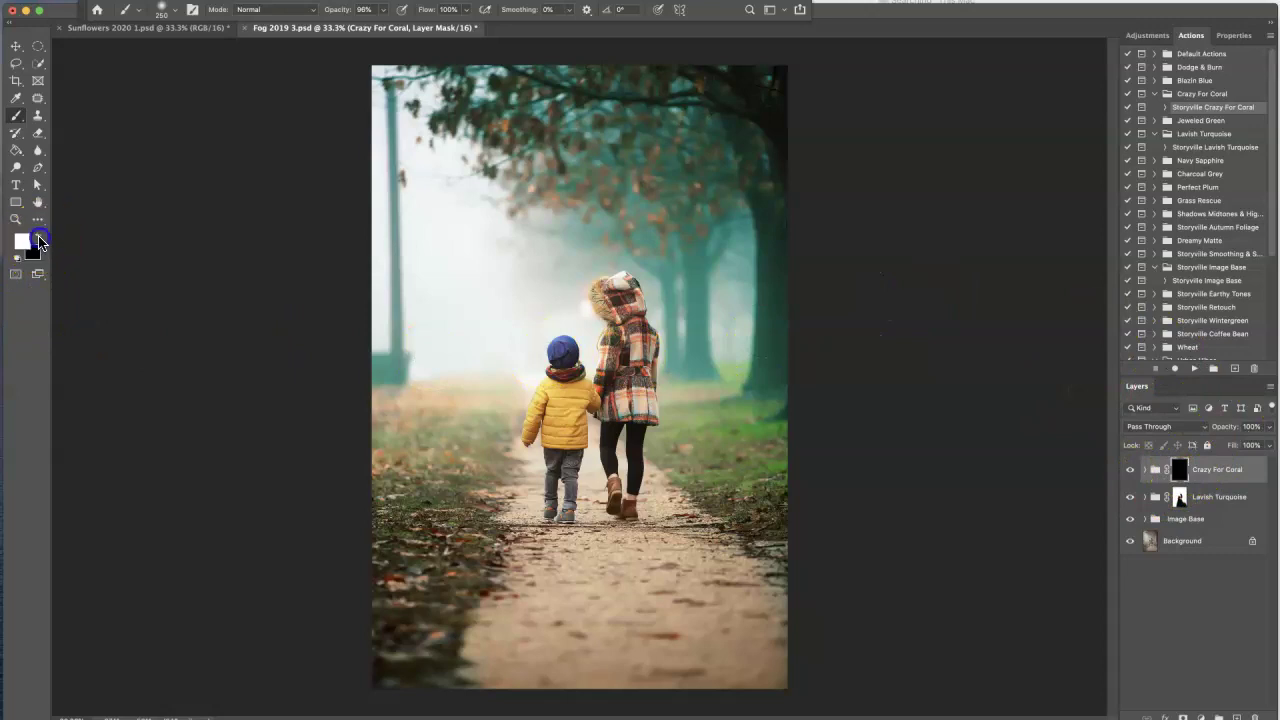
{"action": "left_click", "coordinate": [338, 25]}
{"action": "key", "text": "]"}
{"action": "key", "text": "]"}
{"action": "key", "text": "]"}
{"action": "key", "text": "]"}
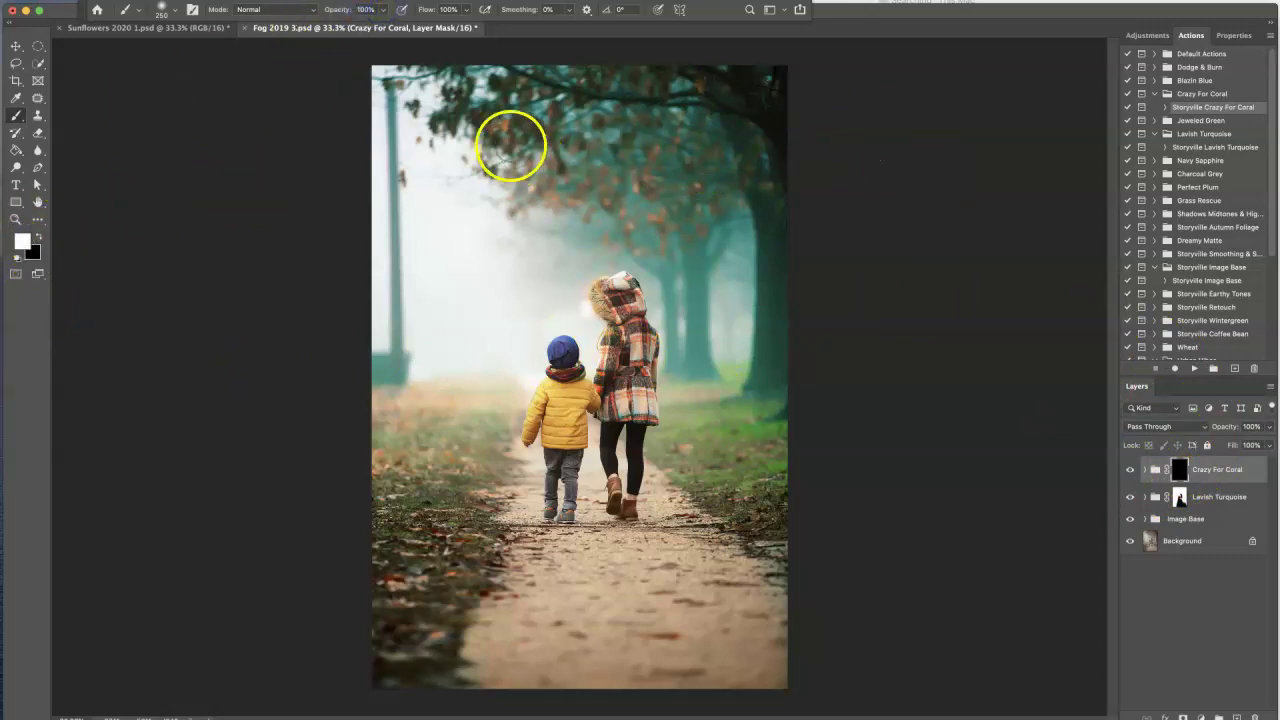
{"action": "mouse_move", "coordinate": [541, 133]}
{"action": "left_mouse_down"}
{"action": "mouse_move", "coordinate": [486, 86]}
{"action": "mouse_move", "coordinate": [429, 71]}
{"action": "mouse_move", "coordinate": [491, 140]}
{"action": "left_mouse_up"}
{"action": "mouse_move", "coordinate": [638, 93]}
{"action": "left_mouse_down"}
{"action": "mouse_move", "coordinate": [576, 164]}
{"action": "mouse_move", "coordinate": [640, 148]}
{"action": "mouse_move", "coordinate": [627, 204]}
{"action": "mouse_move", "coordinate": [721, 183]}
{"action": "mouse_move", "coordinate": [743, 127]}
{"action": "mouse_move", "coordinate": [780, 182]}
{"action": "left_mouse_up"}
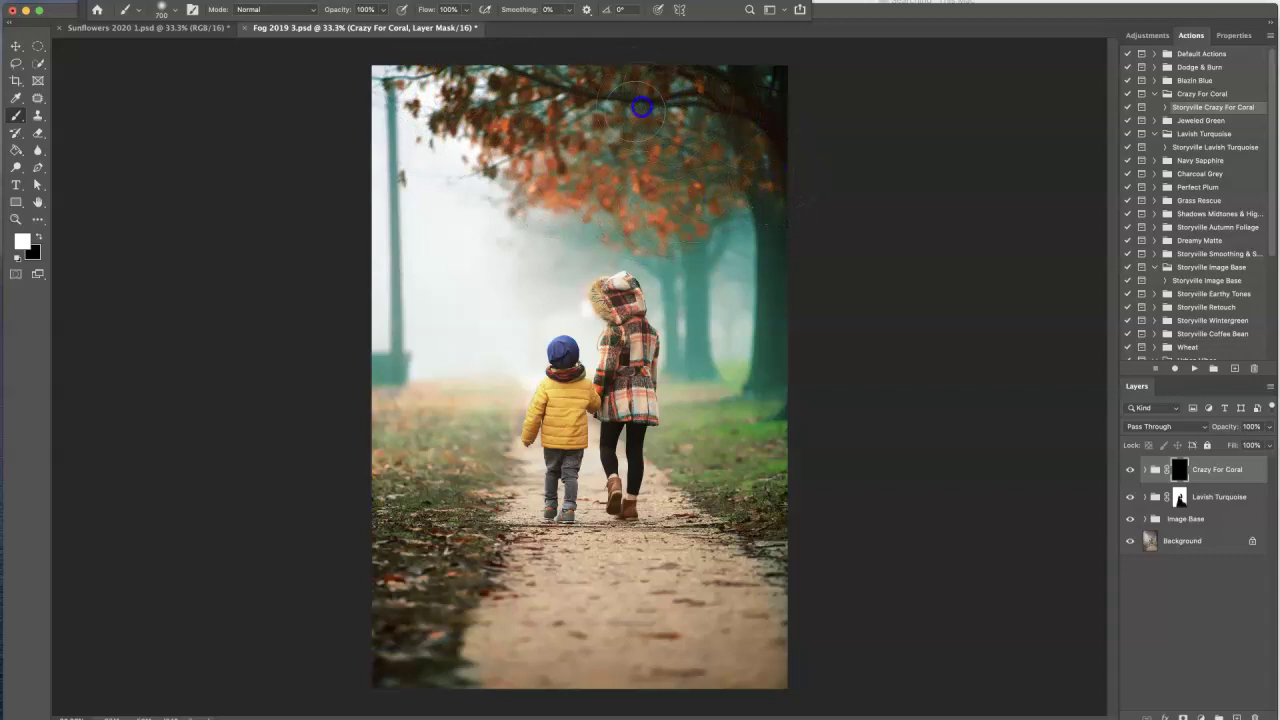
{"action": "left_click_drag", "start_coordinate": [472, 91], "coordinate": [404, 82]}
Step: Set the Crazy For Coral group's opacity to 78%
{"action": "left_click", "coordinate": [1226, 427]}
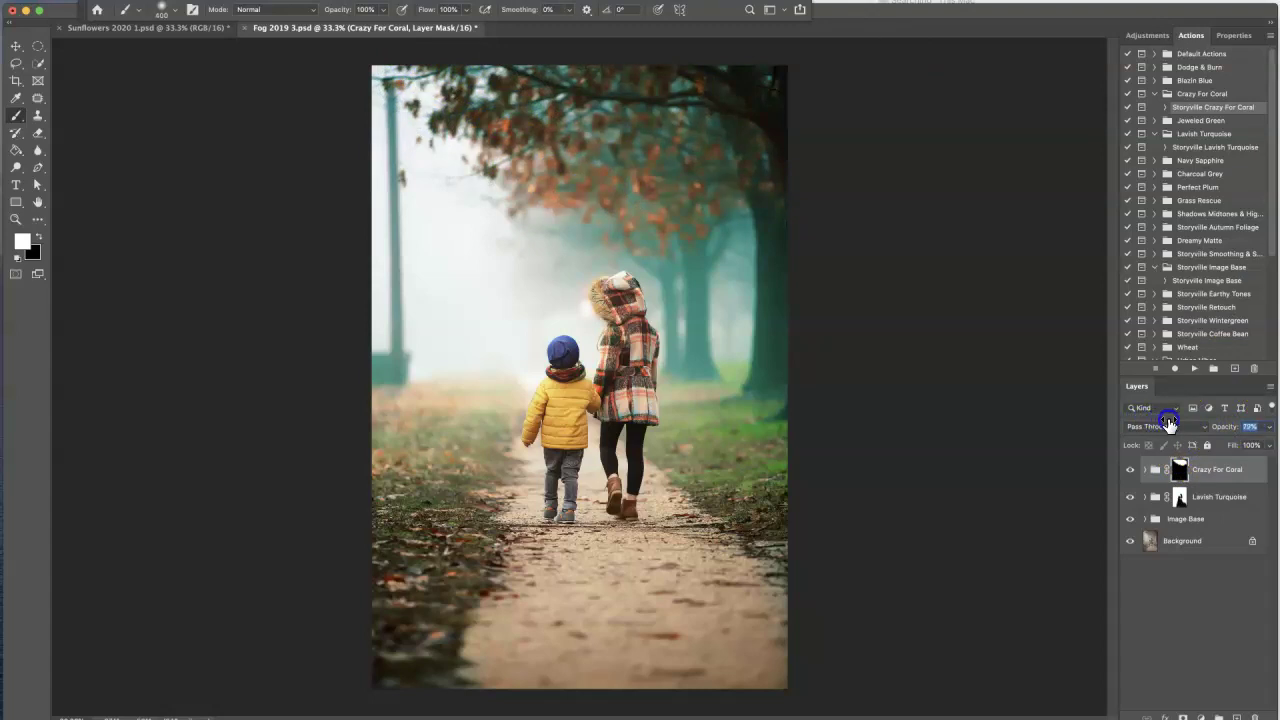
{"action": "type", "text": "79"}
{"action": "left_click", "coordinate": [1155, 473]}
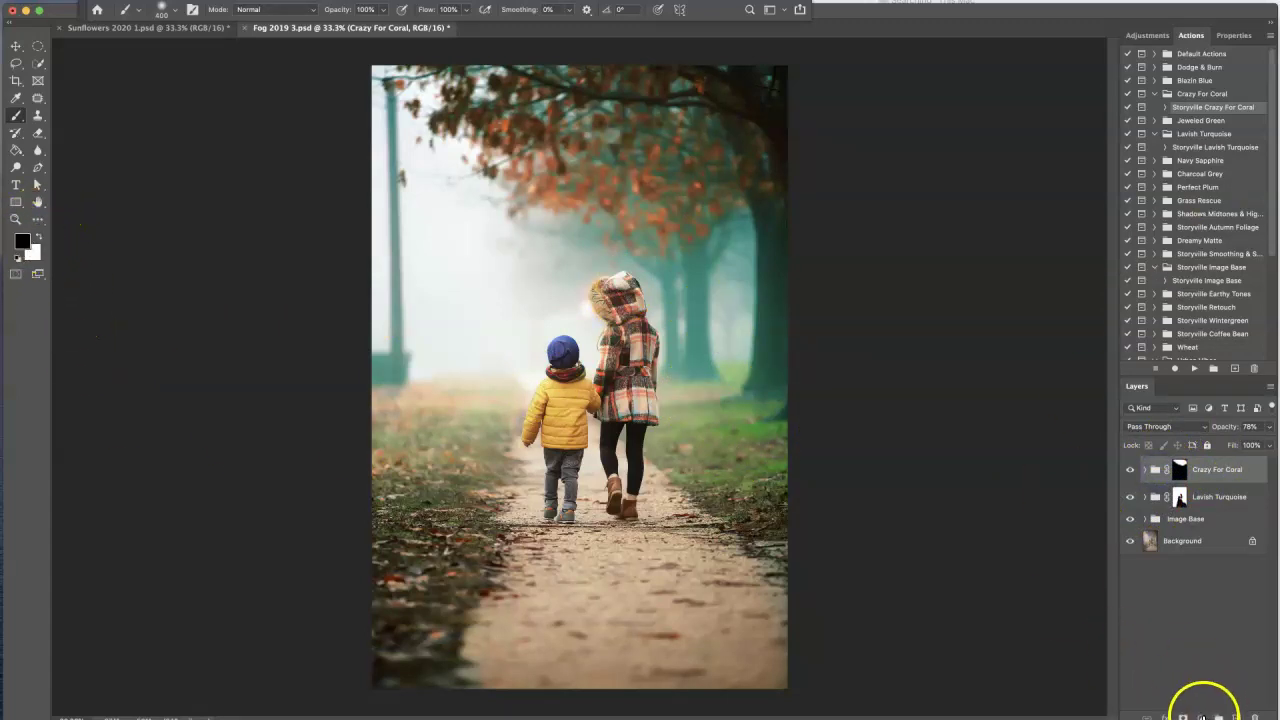
Step: Add a linear black-to-transparent gradient fill layer above the groups with a 90-degree angle and 100% scale
{"action": "left_click", "coordinate": [1203, 715]}
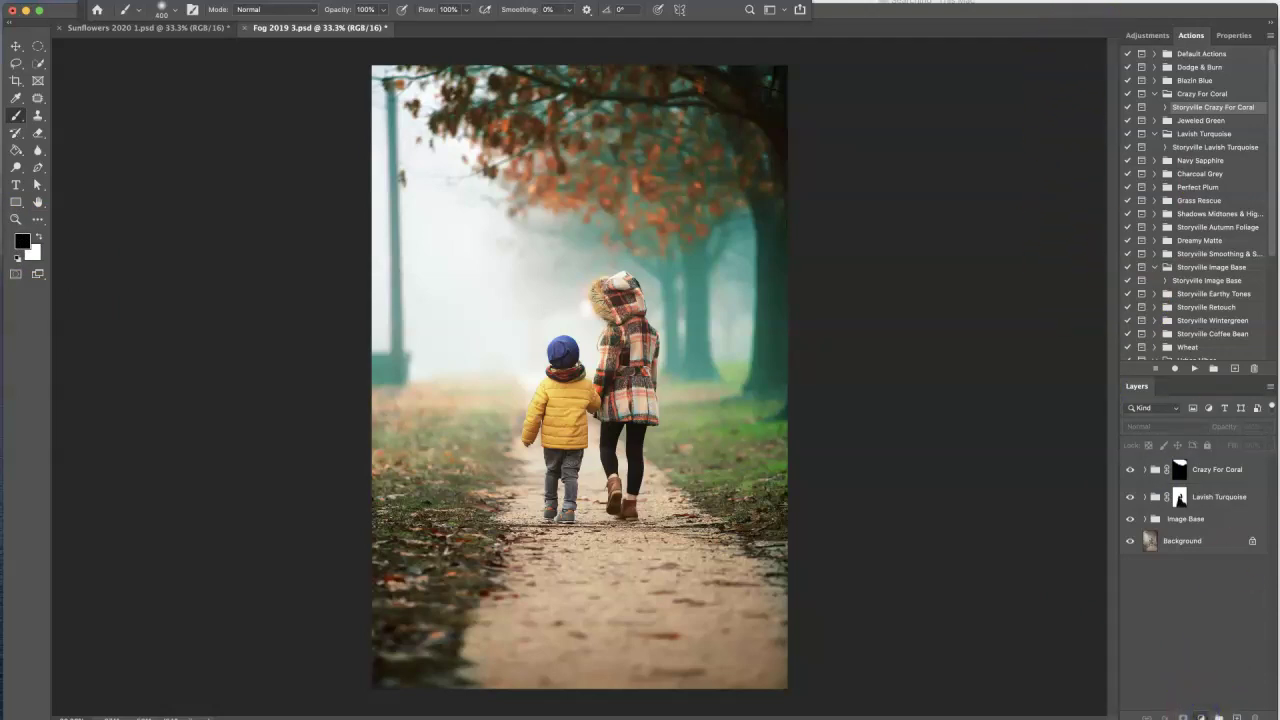
{"action": "left_click", "coordinate": [1230, 676]}
{"action": "left_click_drag", "start_coordinate": [1275, 293], "coordinate": [1027, 271]}
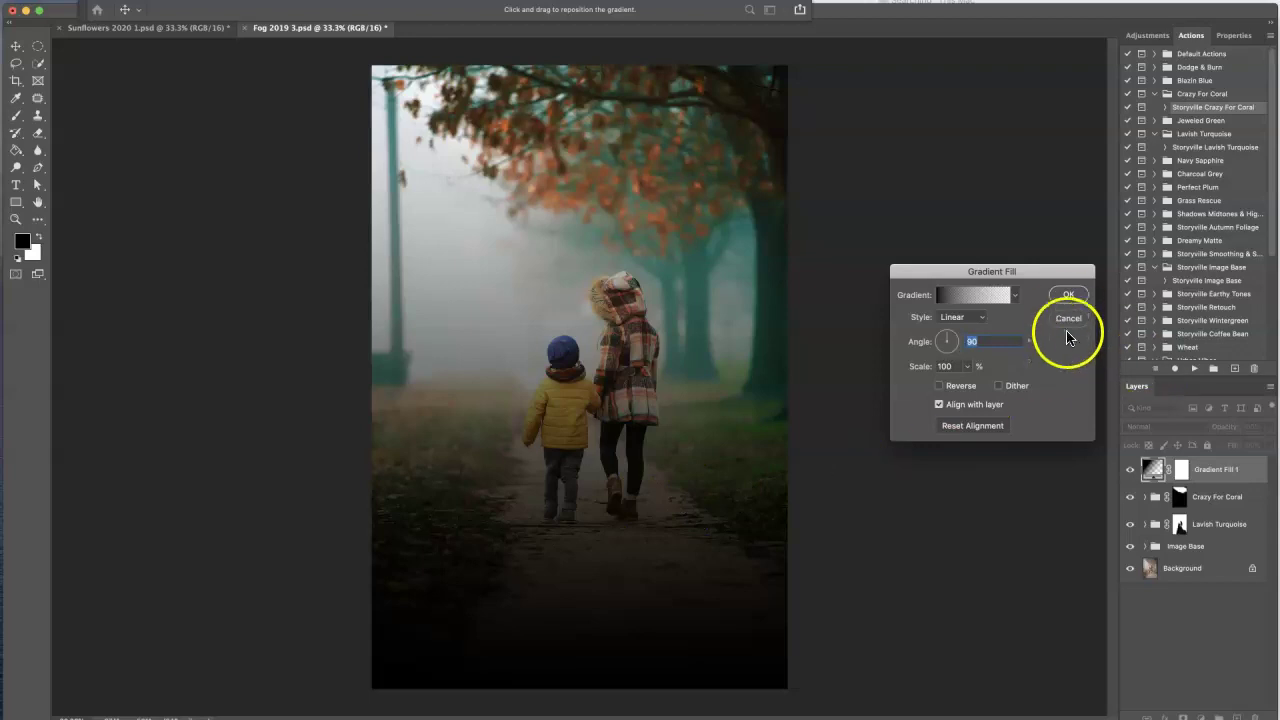
{"action": "left_click", "coordinate": [1068, 295]}
Step: Set the gradient fill layer's blend mode to Soft Light and its opacity to 46%
{"action": "left_click", "coordinate": [1139, 427]}
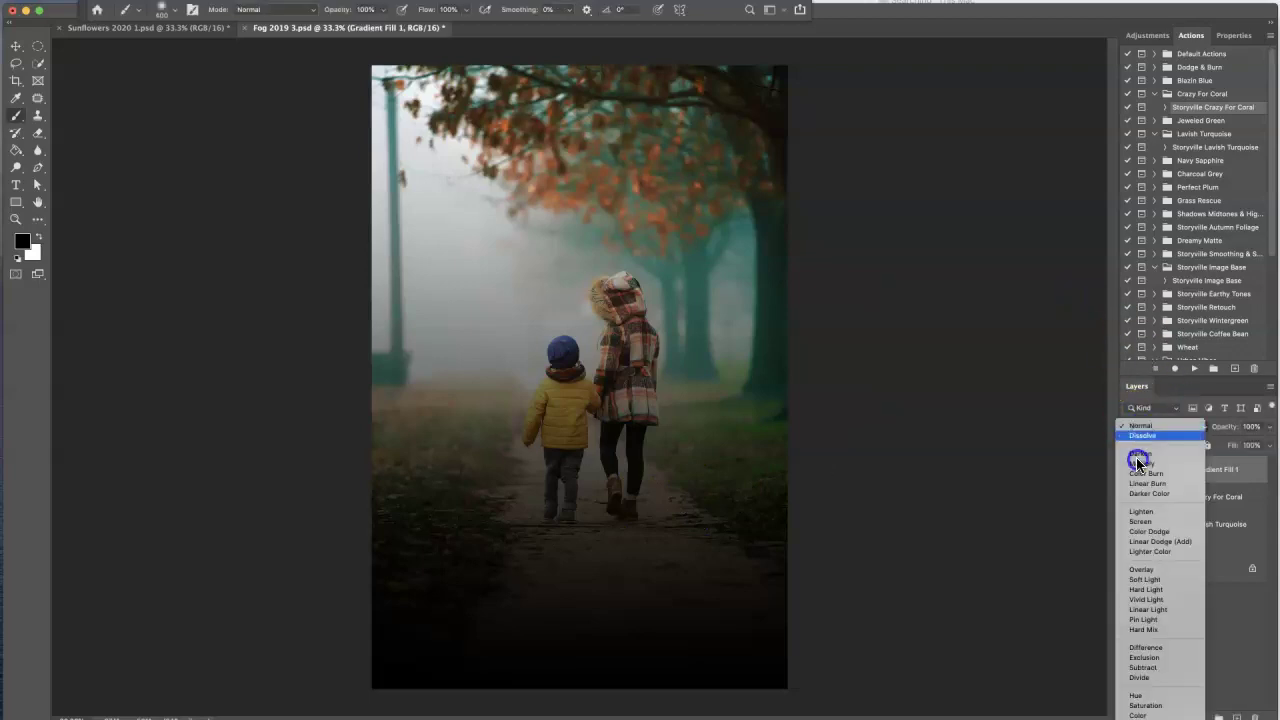
{"action": "left_click", "coordinate": [1143, 580]}
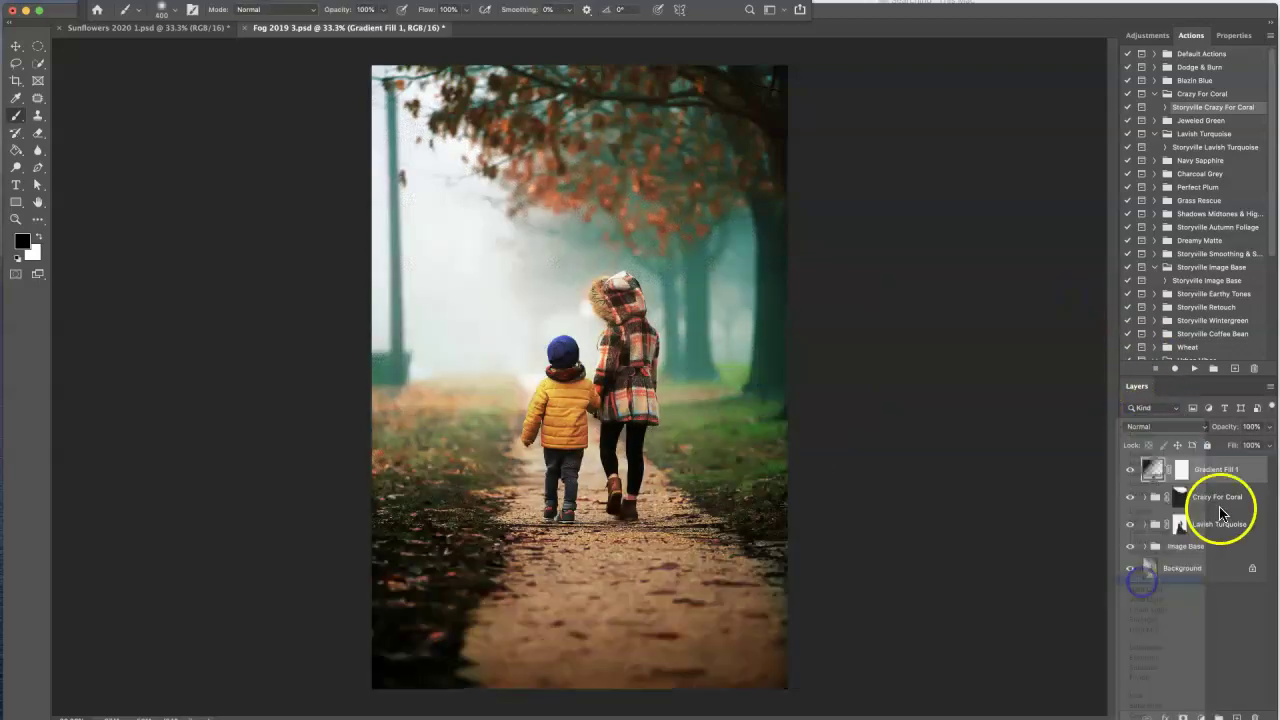
{"action": "left_click_drag", "start_coordinate": [1104, 409], "coordinate": [1128, 411]}
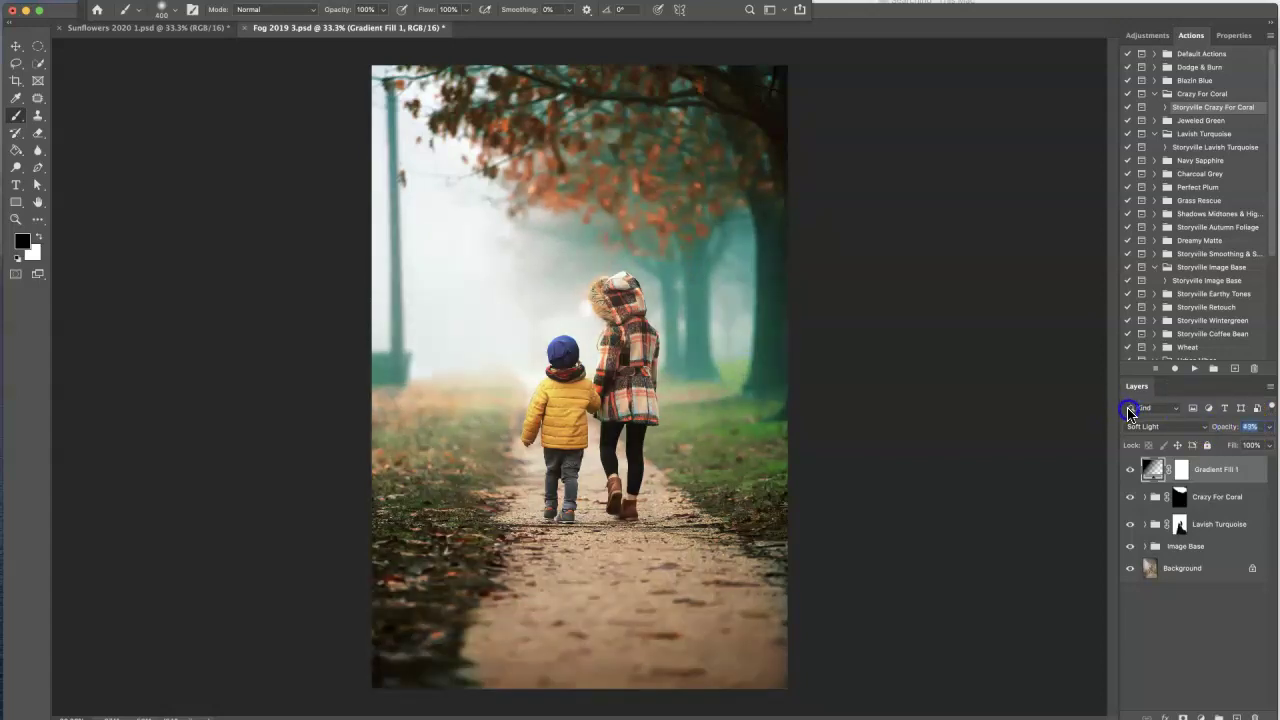
Step: Mask the gradient fill off the two children by painting black on its layer mask with an 800 px brush
{"action": "left_click", "coordinate": [1181, 469]}
{"action": "key", "text": "x"}
{"action": "key", "text": "x"}
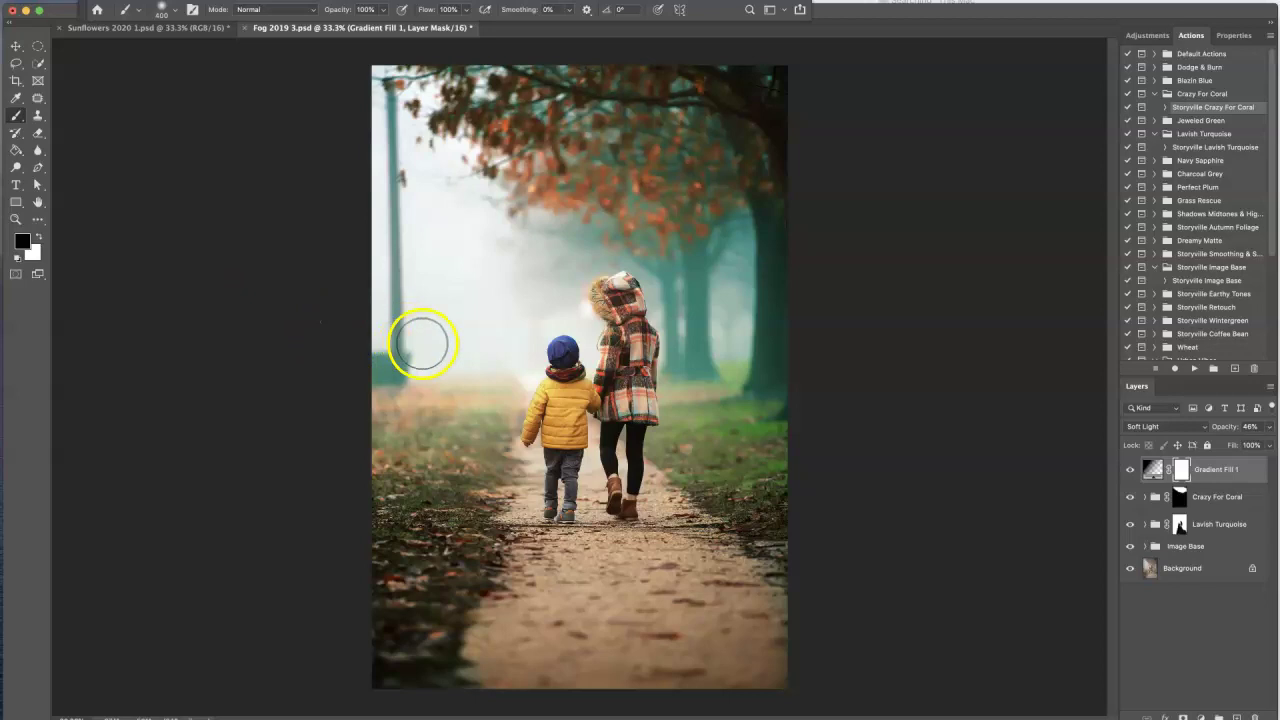
{"action": "key", "text": "bracketright"}
{"action": "key", "text": "bracketright"}
{"action": "key", "text": "bracketright"}
{"action": "key", "text": "bracketright"}
{"action": "key", "text": "bracketright"}
{"action": "mouse_move", "coordinate": [612, 308]}
{"action": "left_mouse_down"}
{"action": "mouse_move", "coordinate": [626, 273]}
{"action": "mouse_move", "coordinate": [583, 329]}
{"action": "mouse_move", "coordinate": [606, 396]}
{"action": "mouse_move", "coordinate": [559, 396]}
{"action": "mouse_move", "coordinate": [539, 343]}
{"action": "mouse_move", "coordinate": [558, 272]}
{"action": "mouse_move", "coordinate": [670, 314]}
{"action": "mouse_move", "coordinate": [557, 344]}
{"action": "mouse_move", "coordinate": [515, 308]}
{"action": "mouse_move", "coordinate": [533, 393]}
{"action": "mouse_move", "coordinate": [605, 396]}
{"action": "left_mouse_up"}
Step: Paint white on the gradient mask over the trees beside the taller child, and compare the image with the gradient hidden and shown
{"action": "key", "text": "x"}
{"action": "mouse_move", "coordinate": [700, 314]}
{"action": "left_mouse_down"}
{"action": "mouse_move", "coordinate": [689, 361]}
{"action": "mouse_move", "coordinate": [699, 256]}
{"action": "left_mouse_up"}
{"action": "key", "text": "x"}
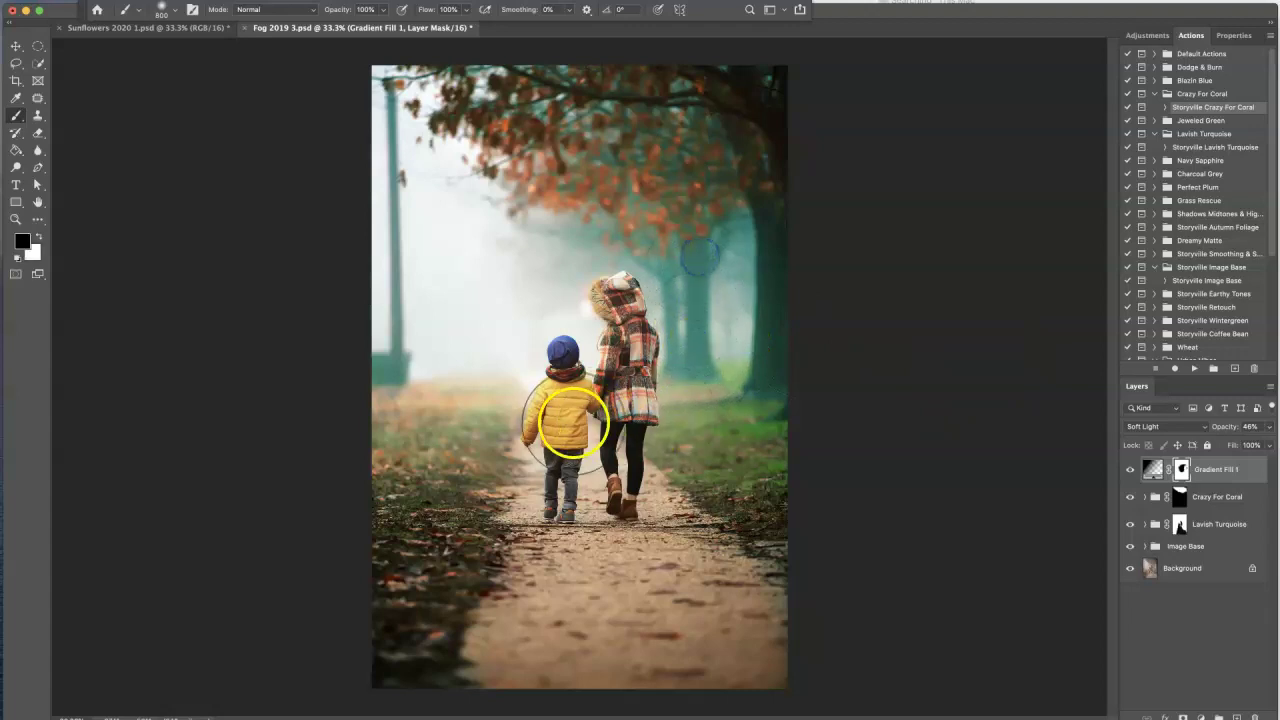
{"action": "left_click", "coordinate": [1132, 470]}
{"action": "left_click", "coordinate": [1134, 470]}
Step: Group all layers from the gradient fill down to Image Base, and compare the photo with the group hidden and shown
{"action": "left_click", "coordinate": [1185, 546], "text": "shift"}
{"action": "left_click", "coordinate": [1218, 717]}
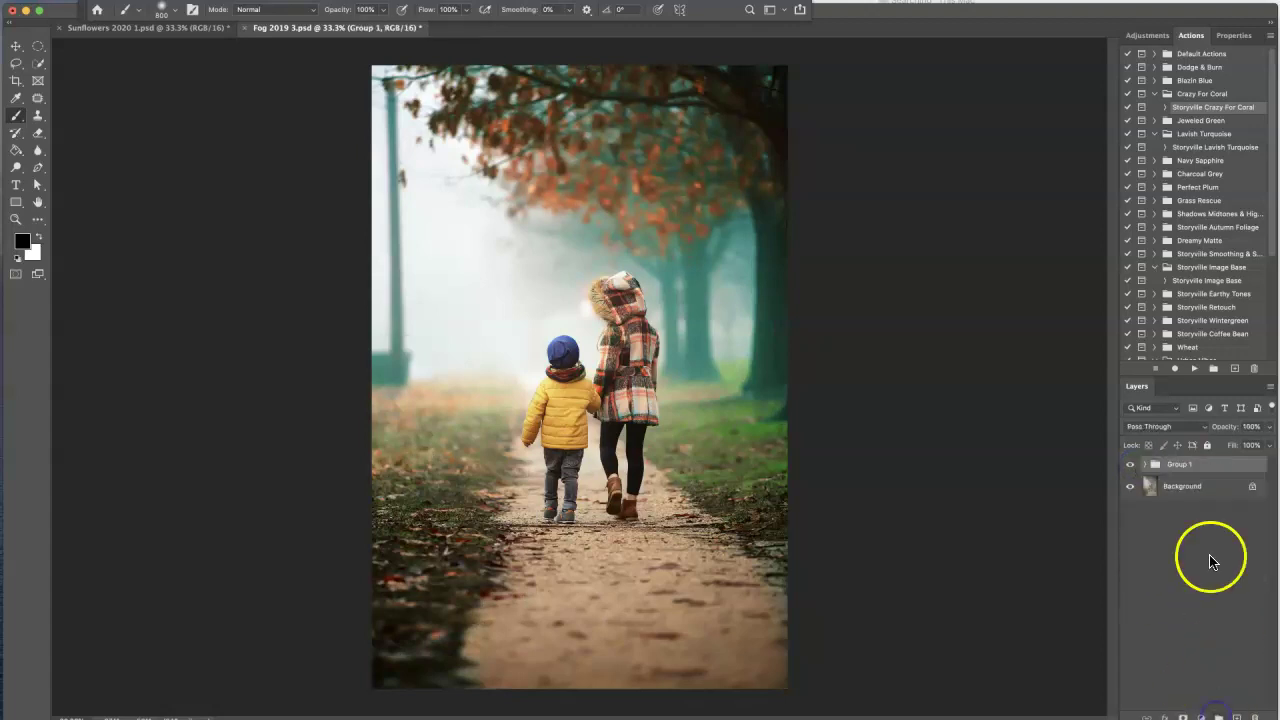
{"action": "left_click", "coordinate": [1130, 466]}
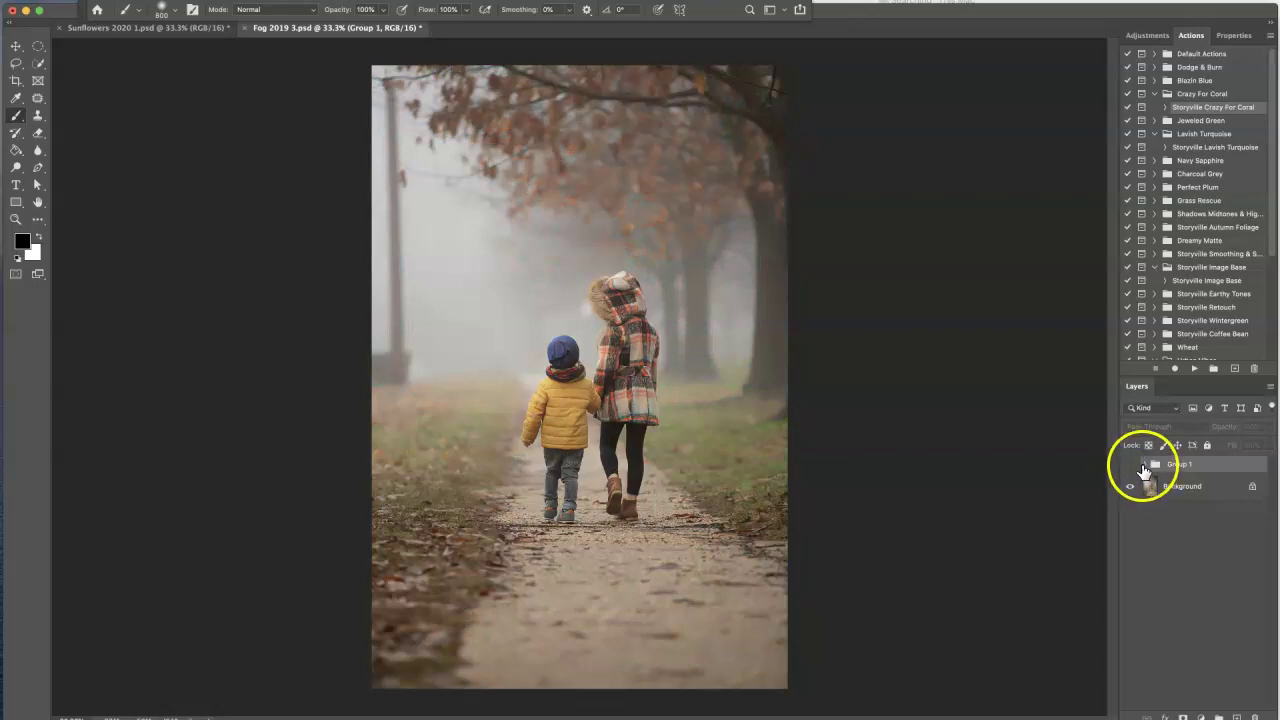
{"action": "left_click", "coordinate": [1131, 465]}
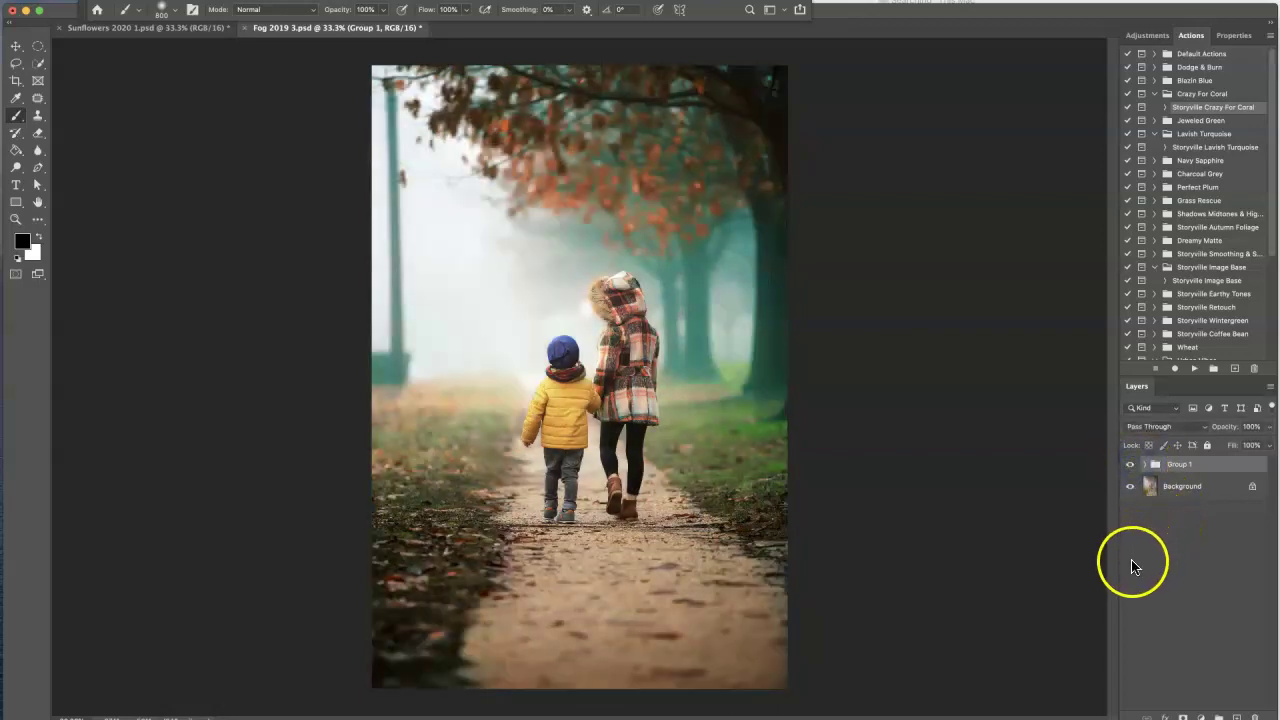